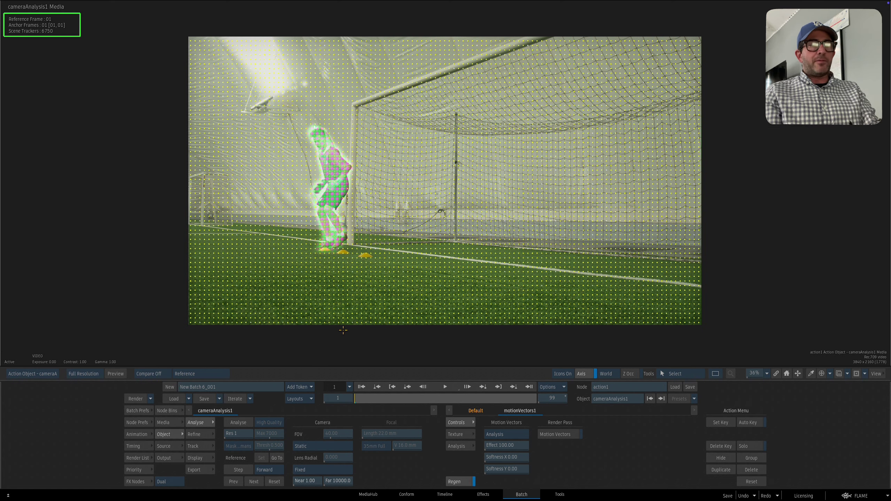
Run the camera analysis on the goalkeeper shot after checking its media and camera views
{"action": "key", "text": "F4"}
{"action": "key", "text": "F8"}
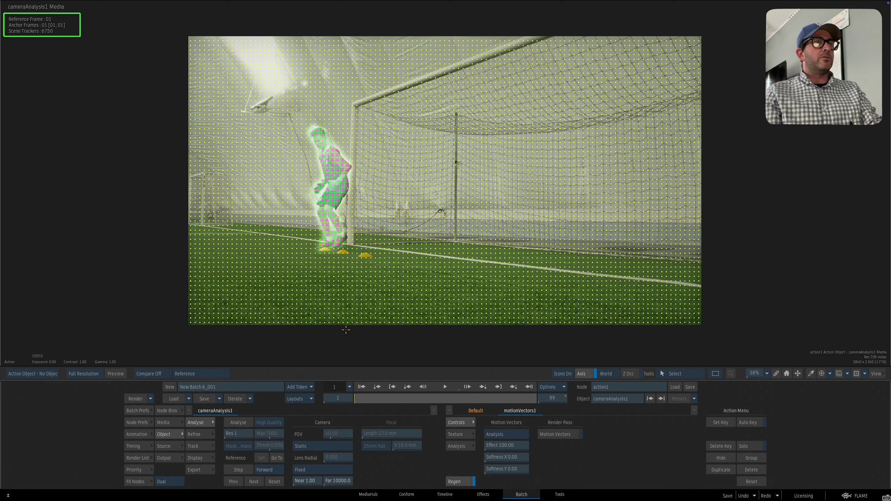
{"action": "key", "text": "F8"}
{"action": "key", "text": "F8"}
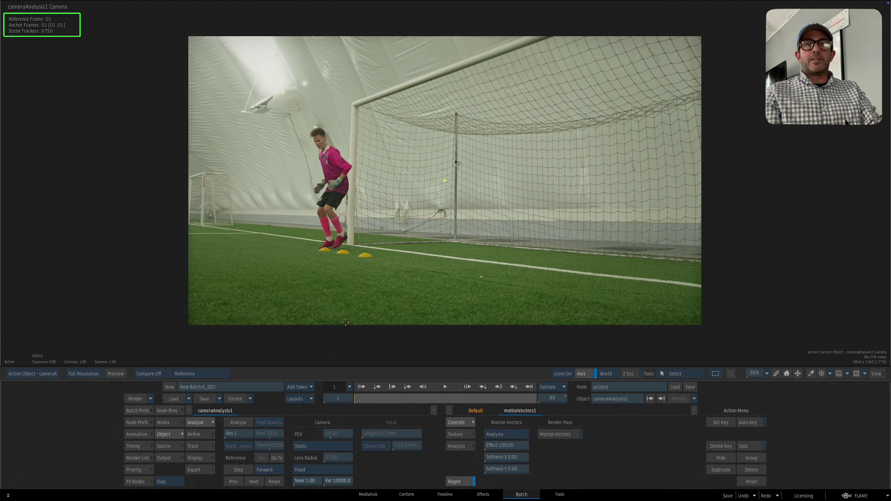
{"action": "key", "text": "F8"}
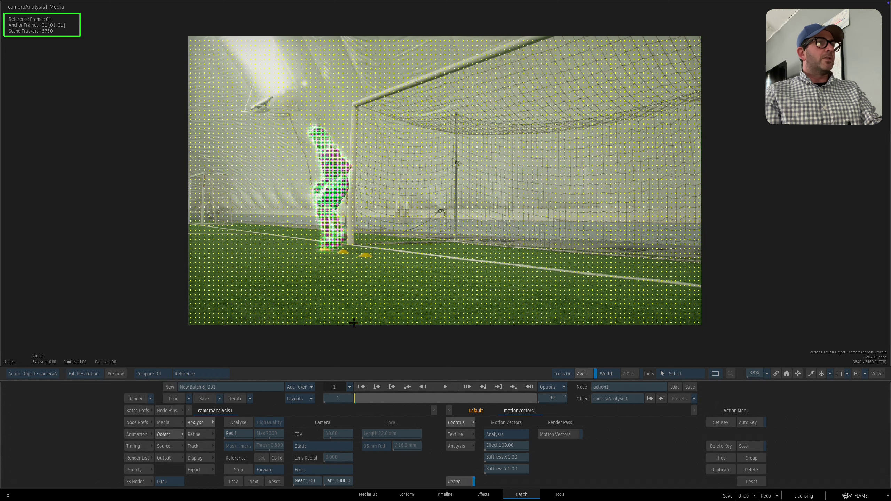
{"action": "key", "text": "F8"}
{"action": "key", "text": "F8"}
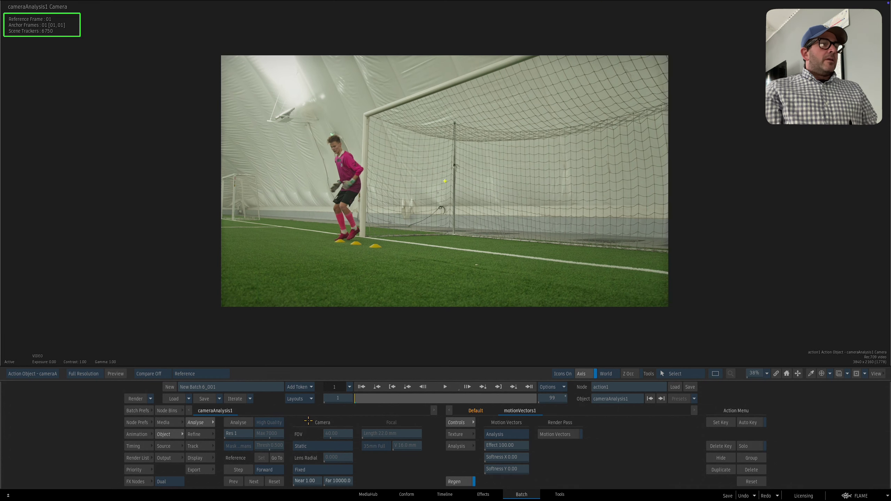
{"action": "left_click", "coordinate": [239, 421]}
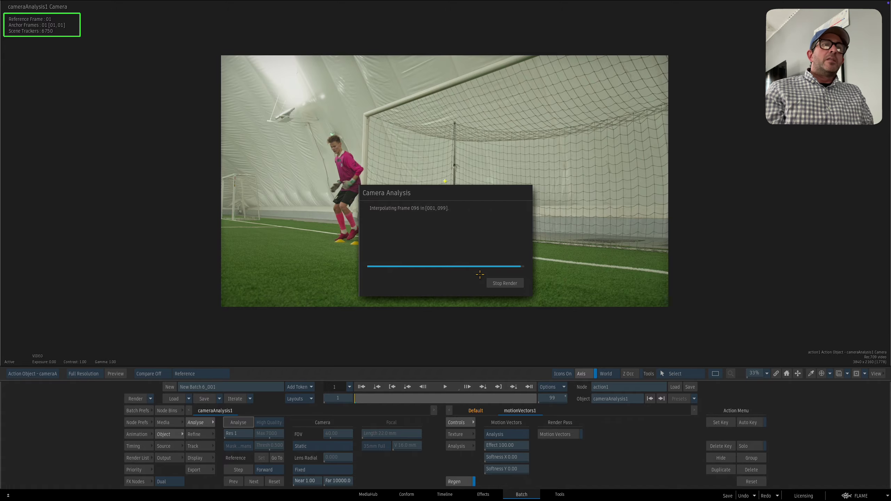
Examine the solved trackers over the footage in the camera view across the opening frames
{"action": "mouse_move", "coordinate": [464, 298]}
{"action": "left_mouse_down"}
{"action": "mouse_move", "coordinate": [431, 300]}
{"action": "mouse_move", "coordinate": [455, 306]}
{"action": "left_mouse_up"}
{"action": "mouse_move", "coordinate": [364, 400]}
{"action": "left_mouse_down"}
{"action": "mouse_move", "coordinate": [511, 396]}
{"action": "mouse_move", "coordinate": [353, 393]}
{"action": "left_mouse_up"}
{"action": "left_click_drag", "start_coordinate": [372, 356], "coordinate": [416, 328]}
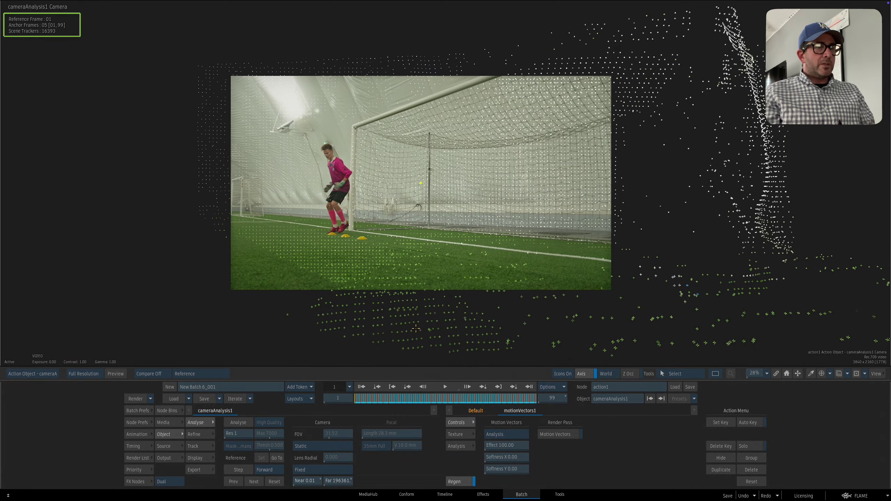
{"action": "left_click_drag", "start_coordinate": [368, 398], "coordinate": [381, 395]}
{"action": "left_click_drag", "start_coordinate": [391, 330], "coordinate": [361, 188]}
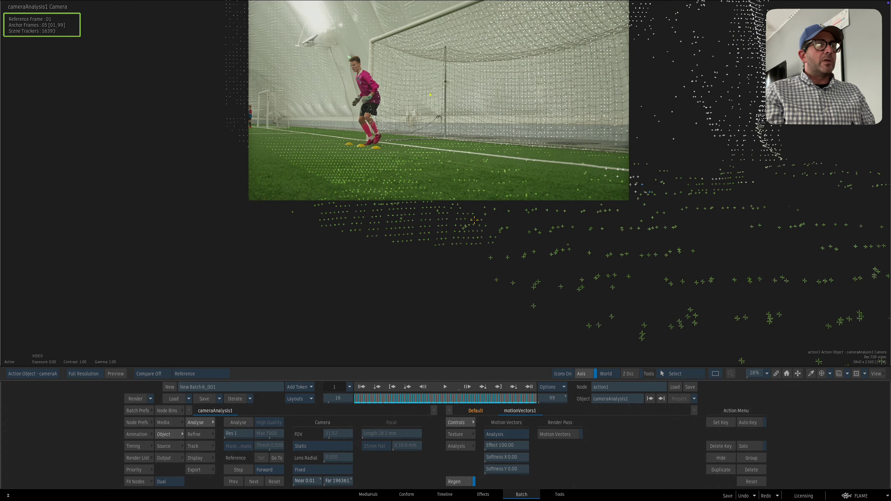
{"action": "left_click_drag", "start_coordinate": [404, 276], "coordinate": [386, 310]}
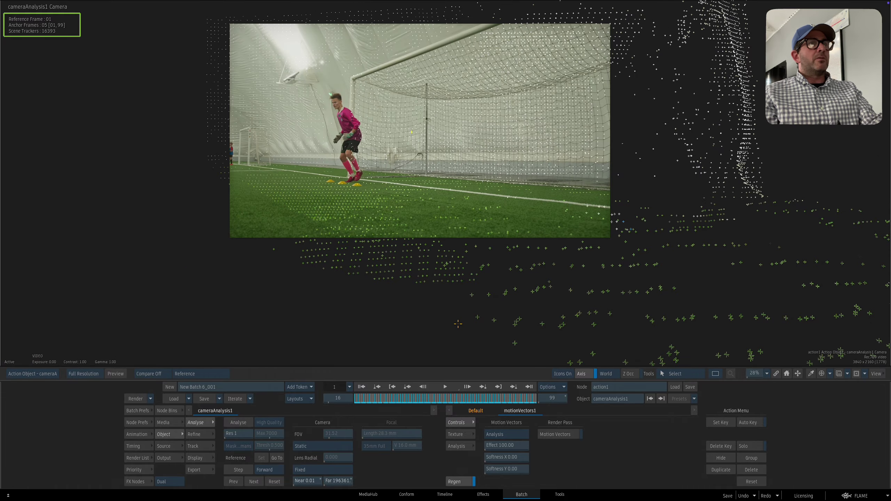
Inspect the solved point cloud from several angles in the 3D scene view
{"action": "key", "text": "F8"}
{"action": "key", "text": "F8"}
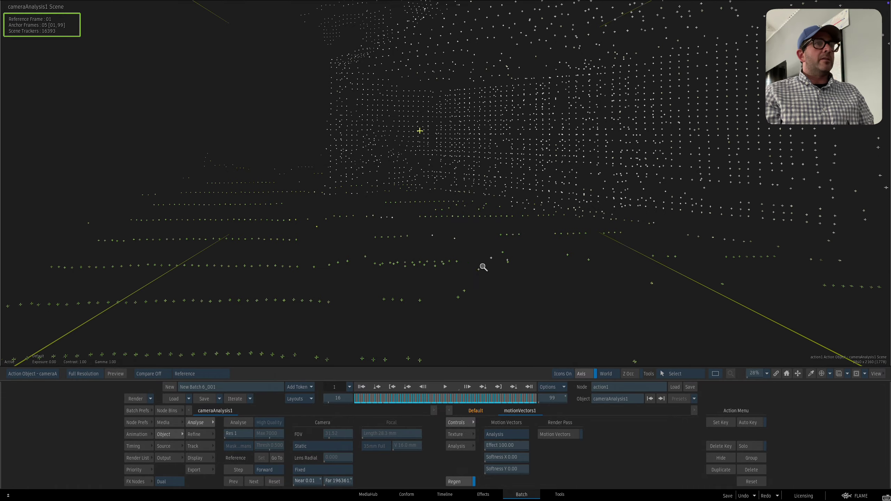
{"action": "left_click_drag", "start_coordinate": [483, 267], "coordinate": [395, 257]}
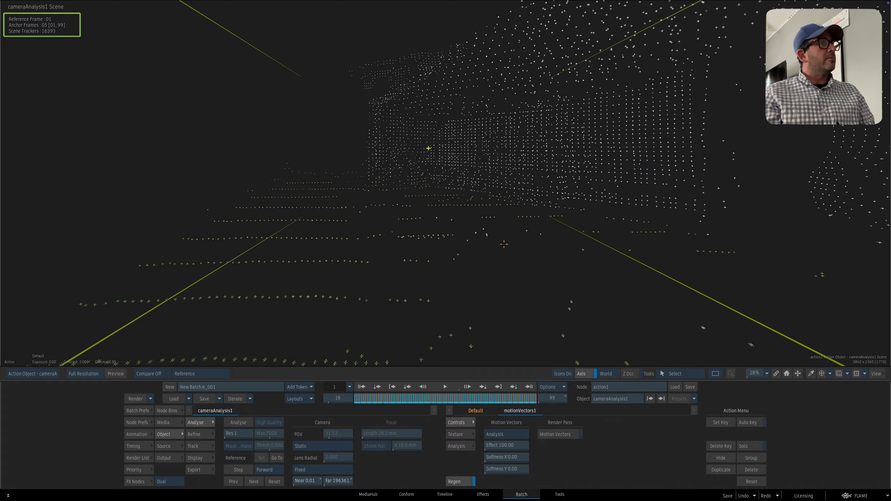
{"action": "left_click_drag", "start_coordinate": [429, 242], "coordinate": [553, 244]}
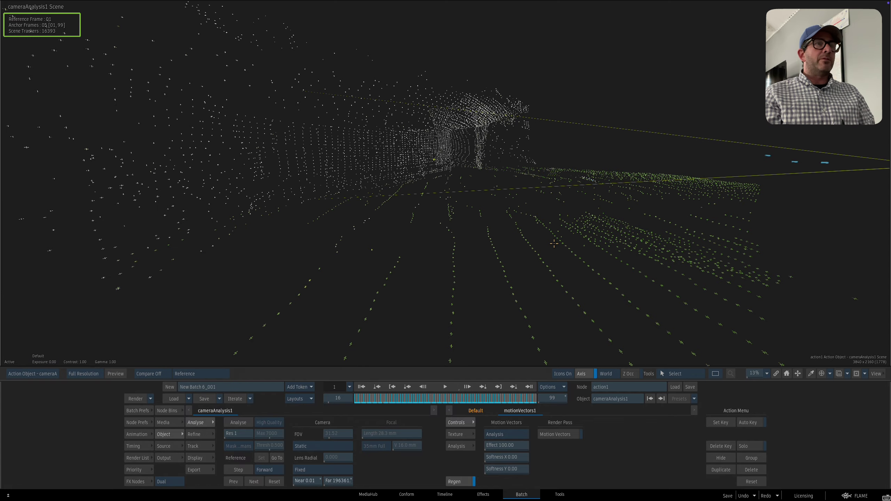
Set the scene scale of the camera analysis to 0.50 in its refinement settings
{"action": "left_click", "coordinate": [199, 434]}
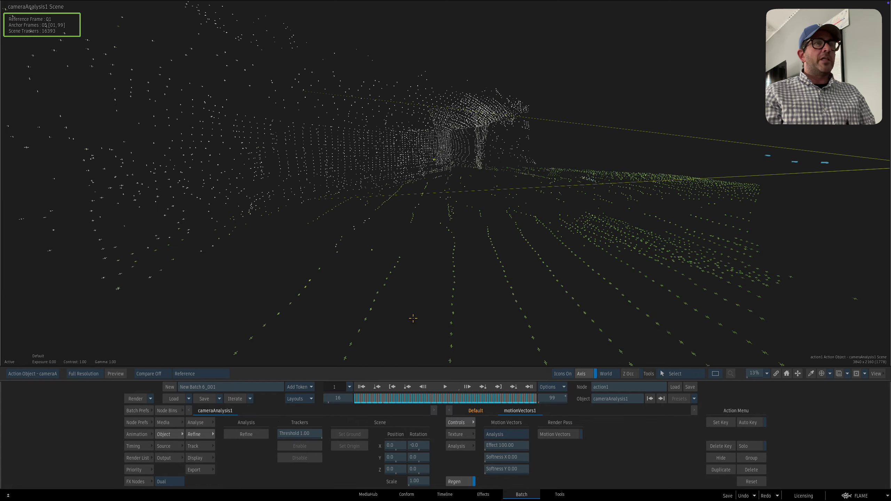
{"action": "left_click", "coordinate": [416, 482]}
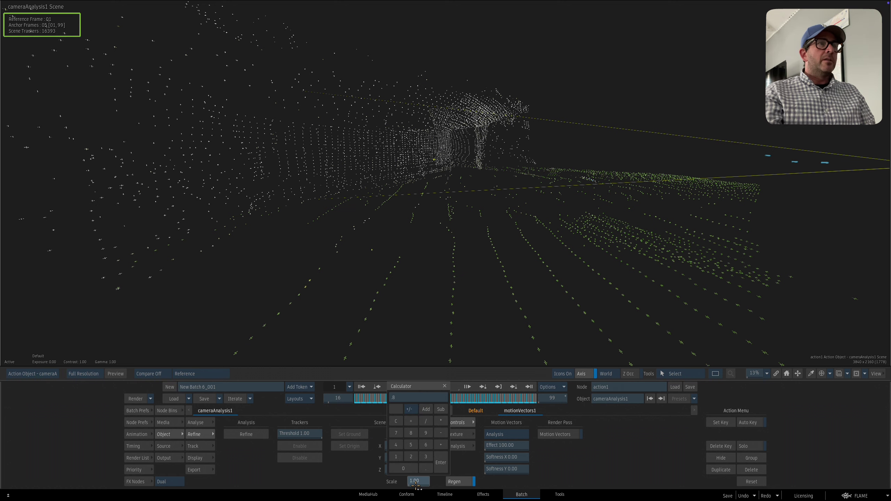
{"action": "type", "text": ".8"}
{"action": "key", "text": "Return"}
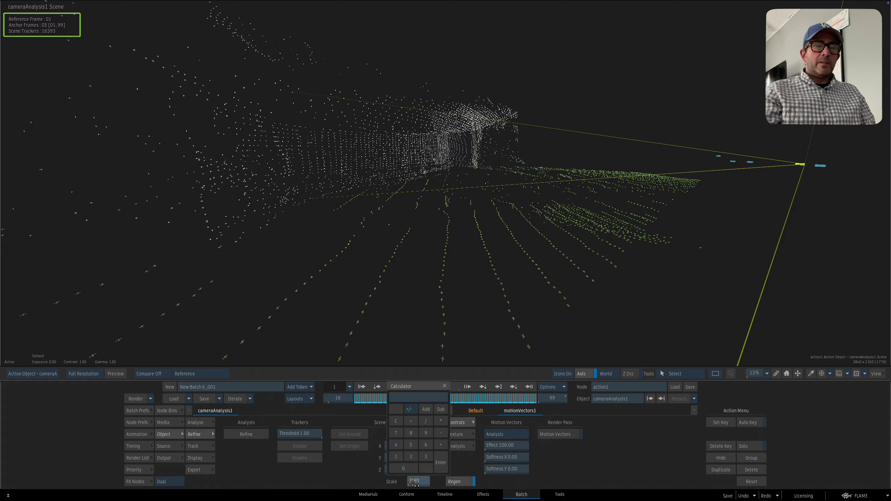
{"action": "type", "text": ".5"}
{"action": "key", "text": "Return"}
Select the stray trackers lying below the ground plane in the scene view and disable them in two batches
{"action": "left_click_drag", "start_coordinate": [520, 278], "coordinate": [594, 235]}
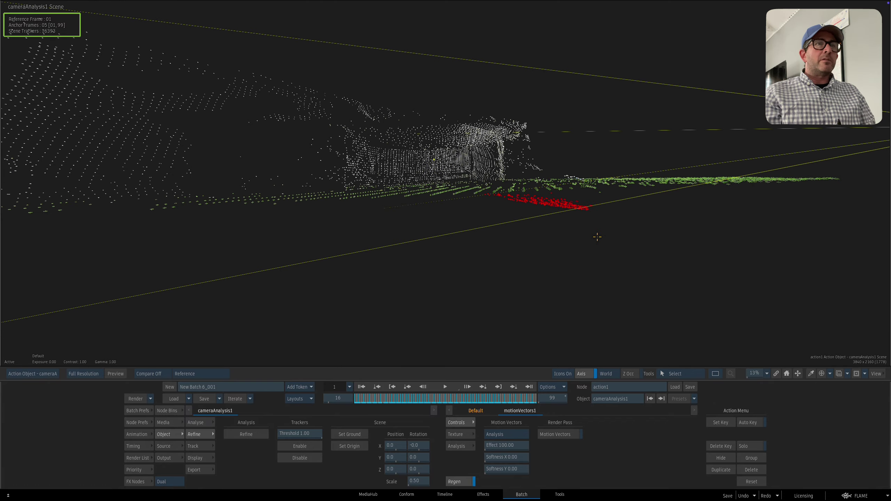
{"action": "left_click", "coordinate": [305, 458]}
{"action": "left_click_drag", "start_coordinate": [537, 276], "coordinate": [545, 203]}
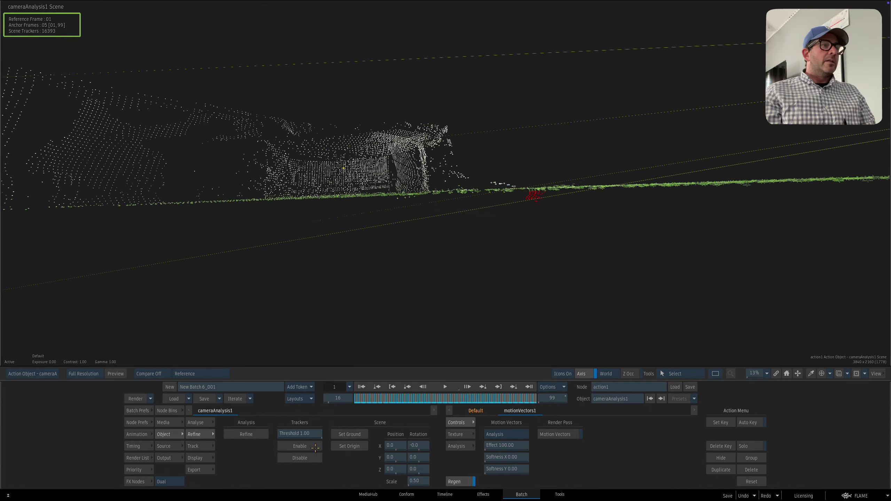
{"action": "left_click", "coordinate": [304, 458]}
{"action": "left_click_drag", "start_coordinate": [471, 274], "coordinate": [489, 273]}
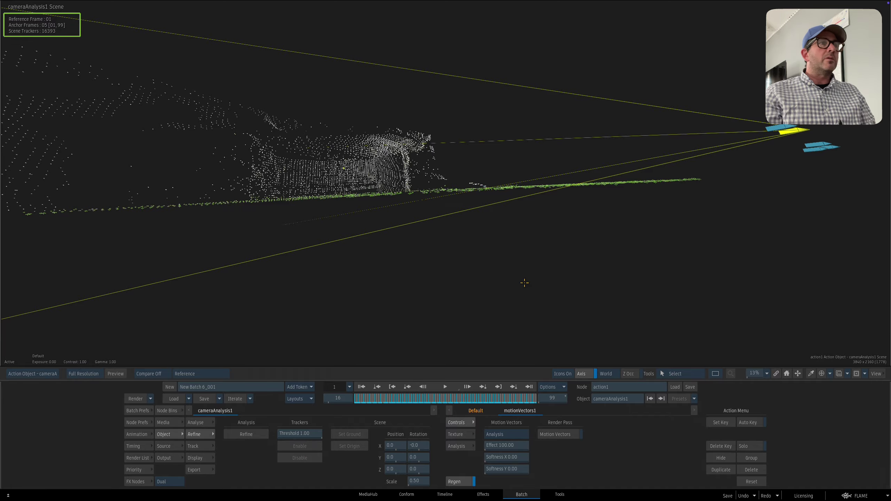
{"action": "left_click_drag", "start_coordinate": [523, 282], "coordinate": [467, 282]}
Scrub through the shot in the camera view to check how the remaining trackers follow the footage
{"action": "key", "text": "F8"}
{"action": "key", "text": "F8"}
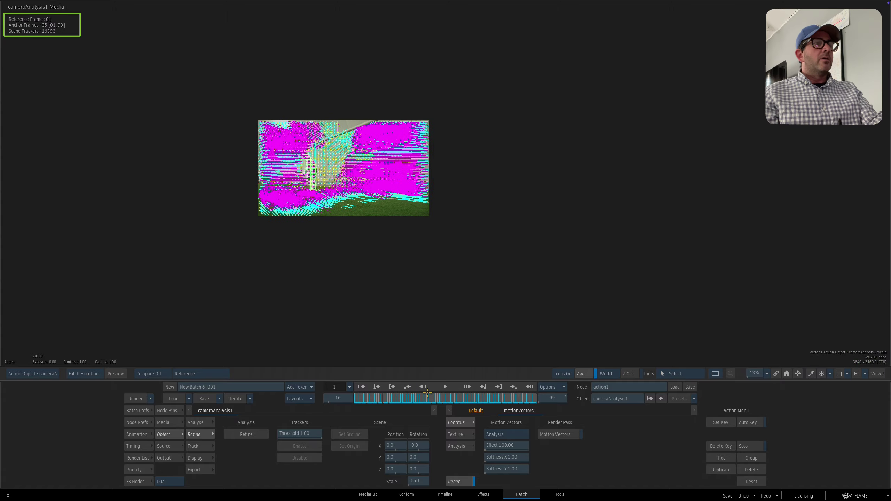
{"action": "key", "text": "F8"}
{"action": "left_click_drag", "start_coordinate": [390, 396], "coordinate": [425, 396]}
{"action": "key", "text": "F8"}
{"action": "left_click_drag", "start_coordinate": [463, 278], "coordinate": [384, 368]}
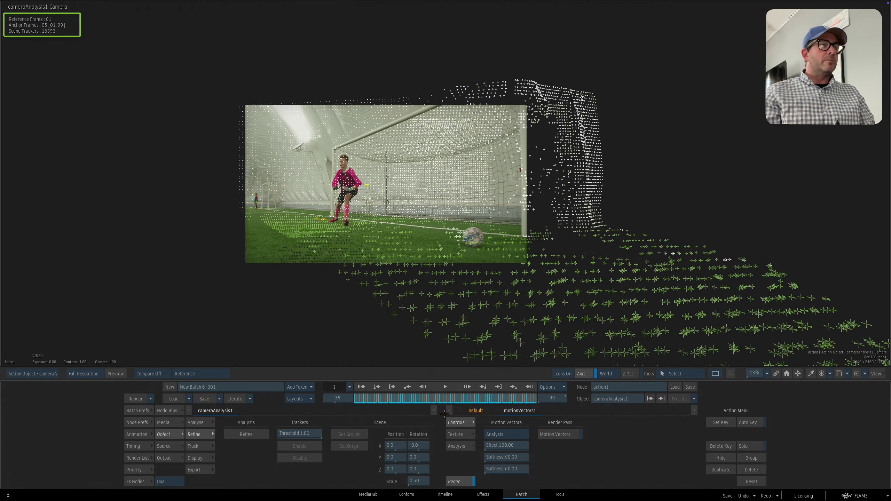
{"action": "left_click_drag", "start_coordinate": [430, 398], "coordinate": [357, 399]}
{"action": "scroll", "coordinate": [407, 303], "scroll_direction": "up", "scroll_amount": 3}
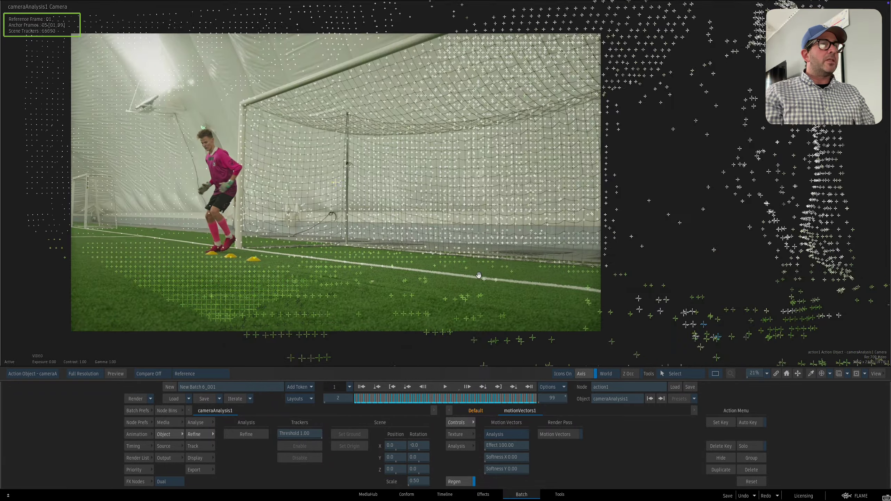
{"action": "left_click", "coordinate": [413, 398]}
{"action": "left_click_drag", "start_coordinate": [413, 399], "coordinate": [355, 399]}
Set the tracker threshold to 0.80 and refine the camera analysis
{"action": "scroll", "coordinate": [280, 171], "scroll_direction": "up", "scroll_amount": 2}
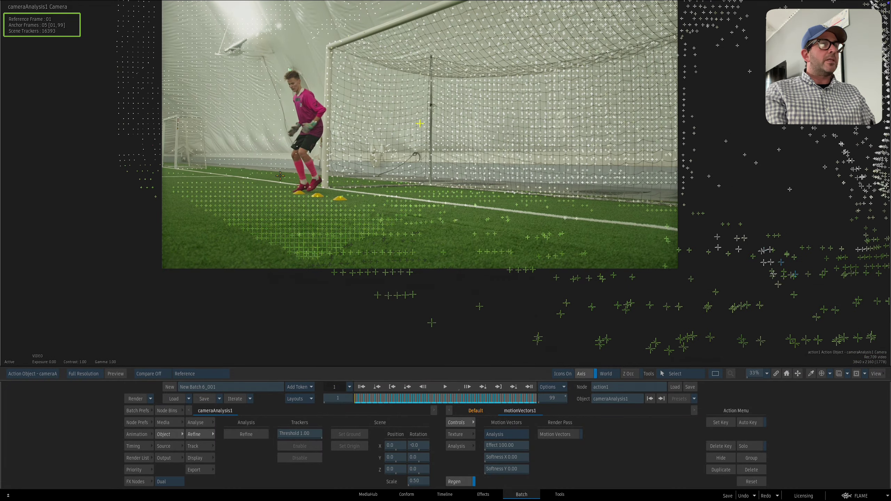
{"action": "scroll", "coordinate": [437, 237], "scroll_direction": "down", "scroll_amount": 2}
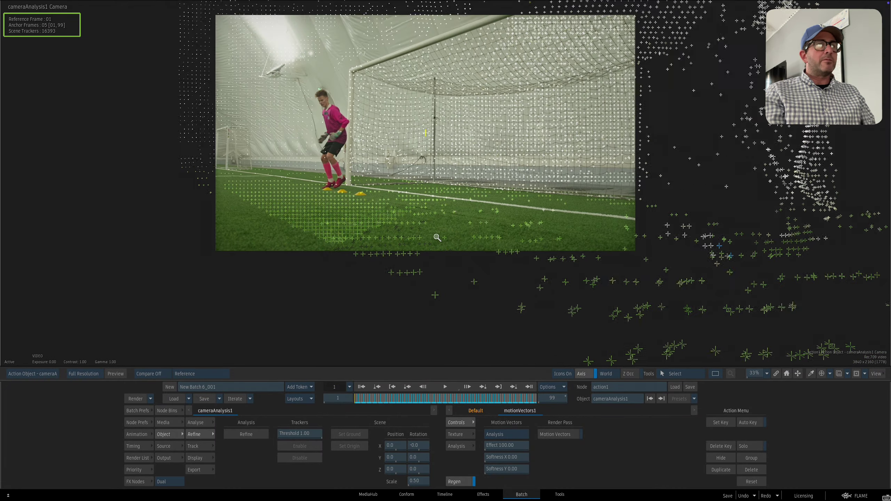
{"action": "left_click_drag", "start_coordinate": [479, 261], "coordinate": [477, 284]}
{"action": "left_click_drag", "start_coordinate": [478, 284], "coordinate": [473, 281]}
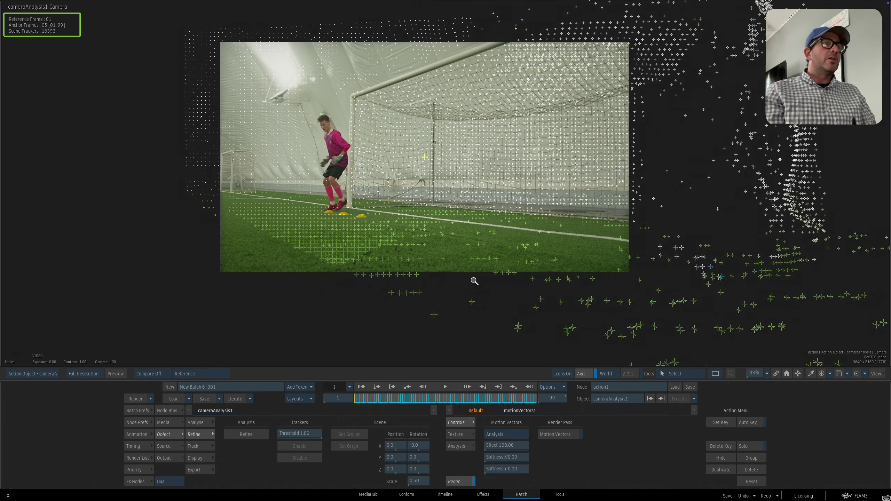
{"action": "scroll", "coordinate": [455, 283], "scroll_direction": "down", "scroll_amount": 1}
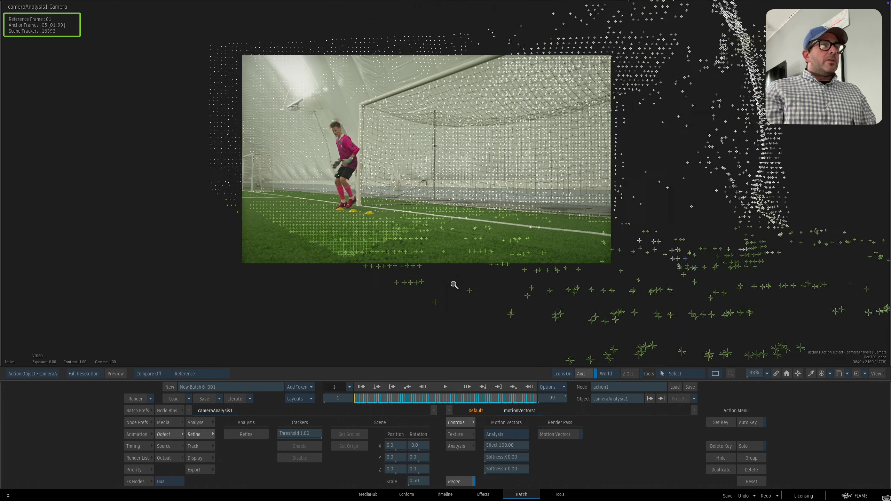
{"action": "scroll", "coordinate": [454, 285], "scroll_direction": "up", "scroll_amount": 2}
{"action": "left_click_drag", "start_coordinate": [702, 322], "coordinate": [674, 312]}
{"action": "left_click_drag", "start_coordinate": [527, 298], "coordinate": [514, 306]}
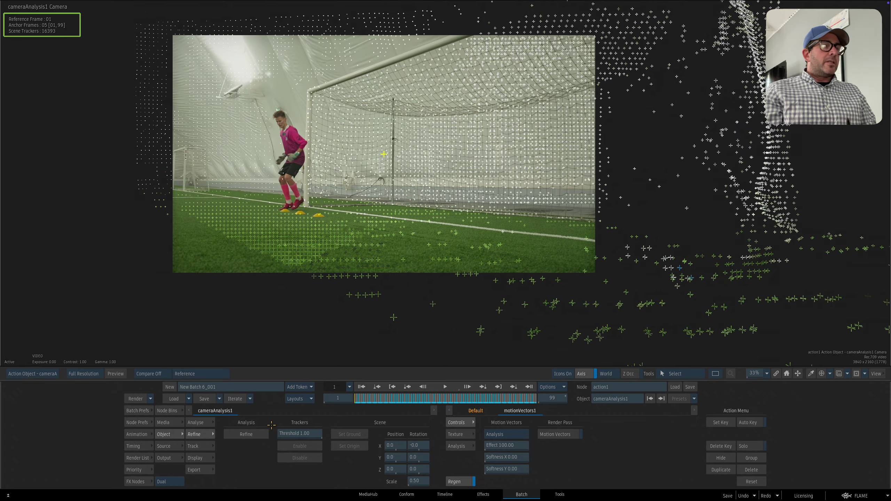
{"action": "left_click", "coordinate": [312, 434]}
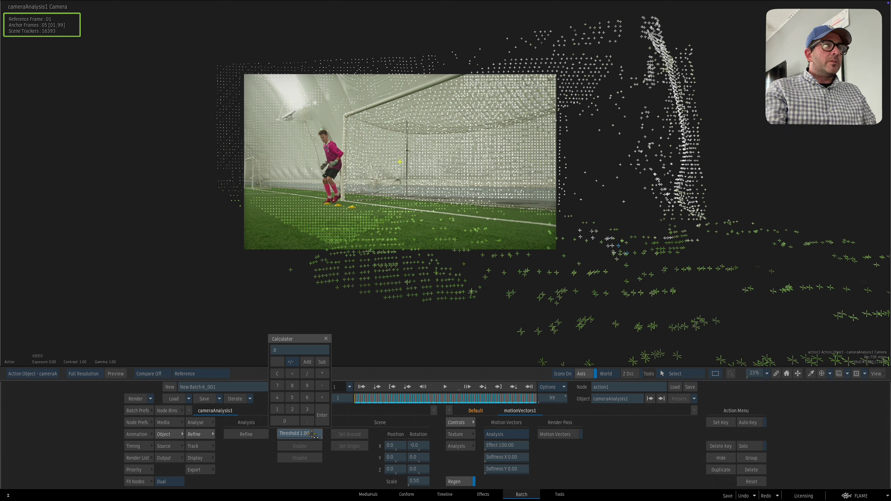
{"action": "key", "text": "Return"}
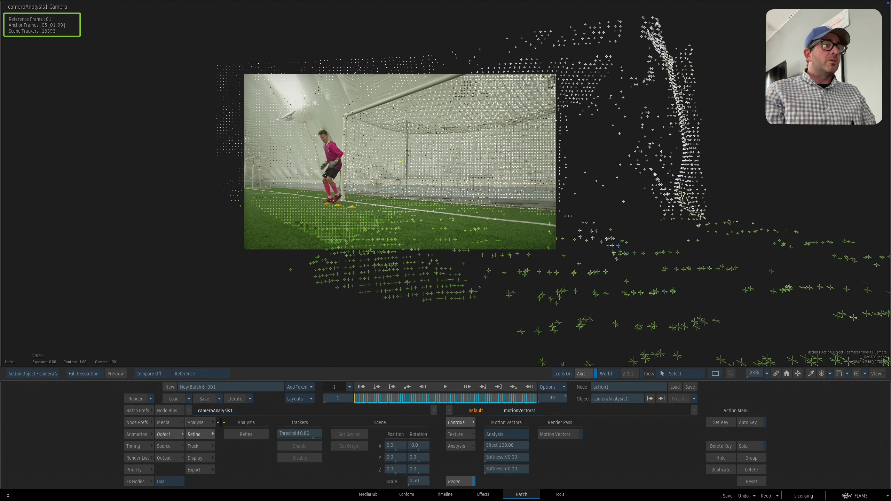
{"action": "left_click", "coordinate": [243, 437]}
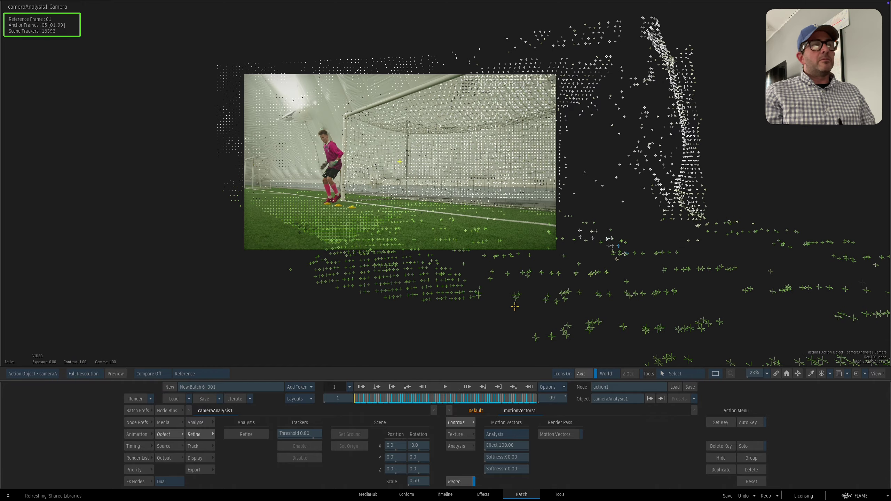
Select two patches of grass trackers and scrub the shot to check their tracking, then select one tracker below the image
{"action": "left_click_drag", "start_coordinate": [366, 399], "coordinate": [330, 397]}
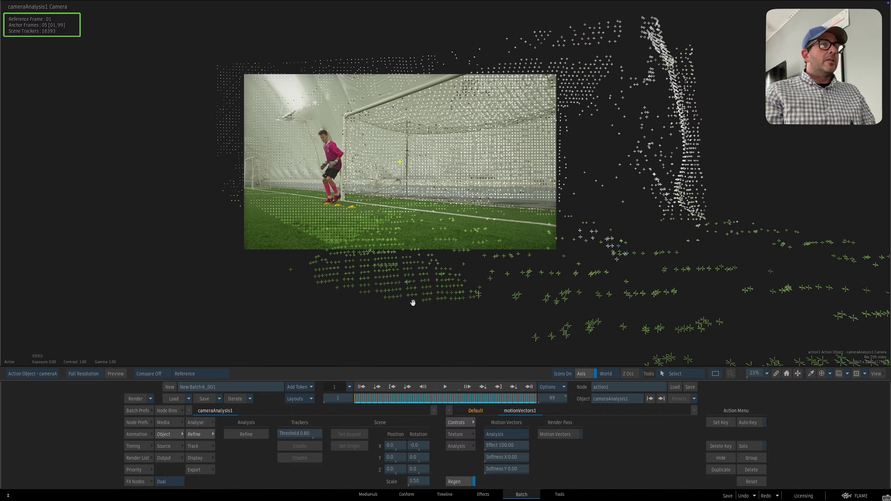
{"action": "left_click_drag", "start_coordinate": [410, 297], "coordinate": [465, 296]}
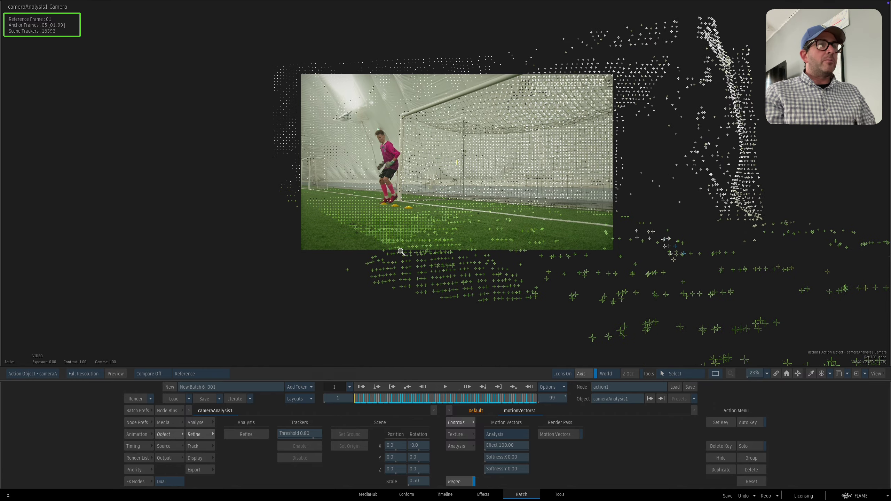
{"action": "left_click_drag", "start_coordinate": [400, 251], "coordinate": [338, 221]}
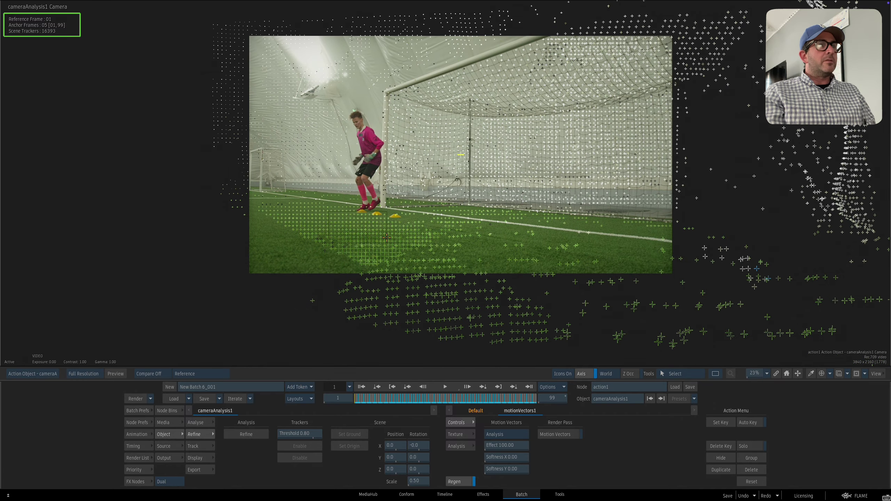
{"action": "left_click_drag", "start_coordinate": [356, 239], "coordinate": [421, 266]}
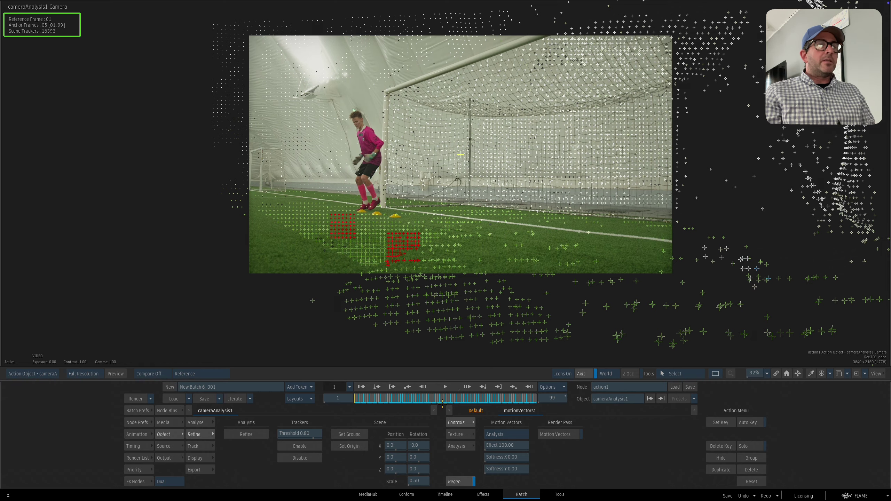
{"action": "left_click_drag", "start_coordinate": [443, 403], "coordinate": [474, 400]}
{"action": "left_click_drag", "start_coordinate": [470, 263], "coordinate": [469, 263]}
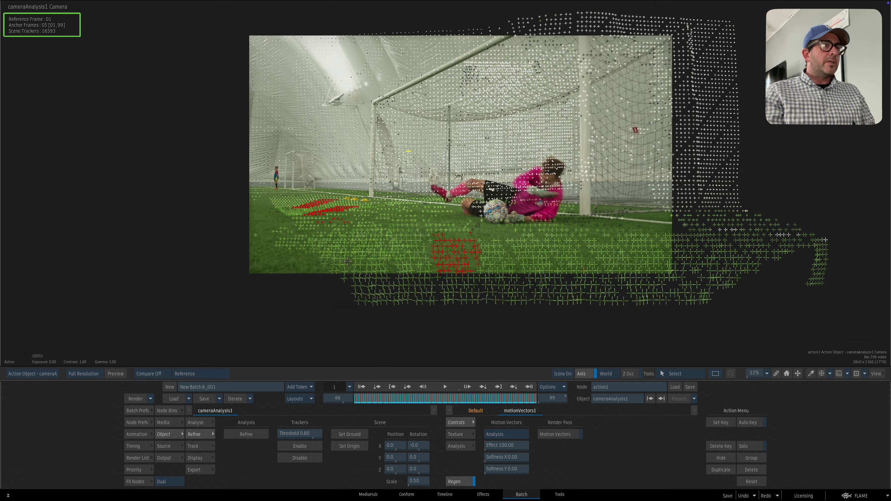
{"action": "left_click_drag", "start_coordinate": [444, 398], "coordinate": [428, 398]}
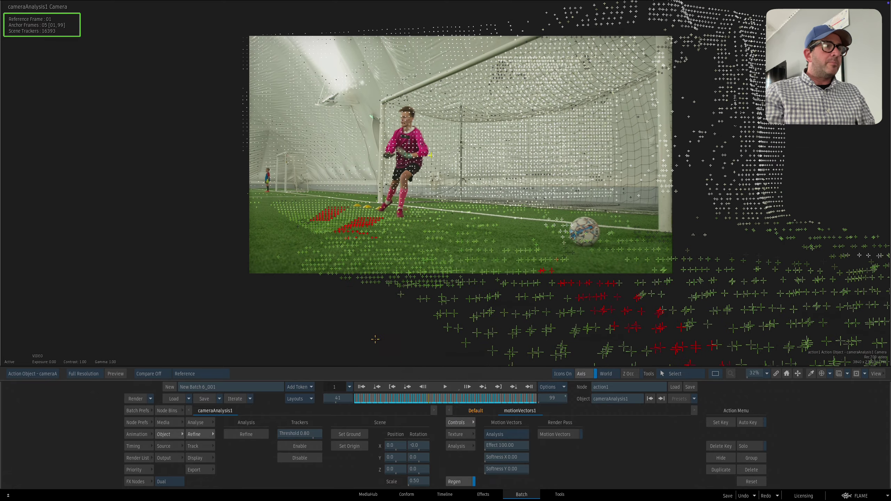
{"action": "left_click", "coordinate": [449, 321]}
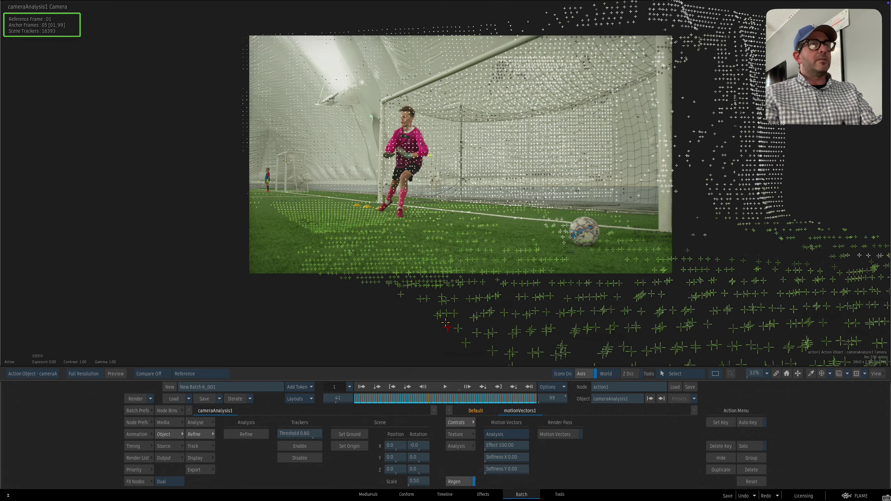
In the scene view, select the stray trackers below the grass level in several batches and disable them
{"action": "key", "text": "F8"}
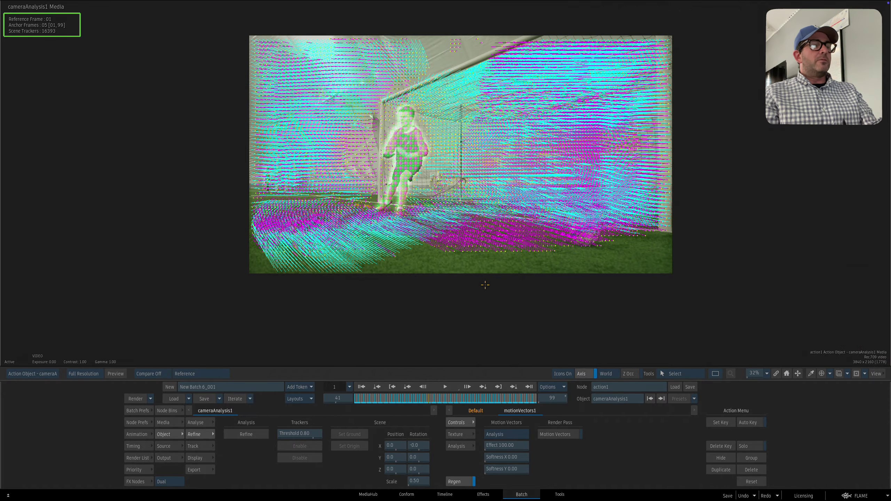
{"action": "key", "text": "F8"}
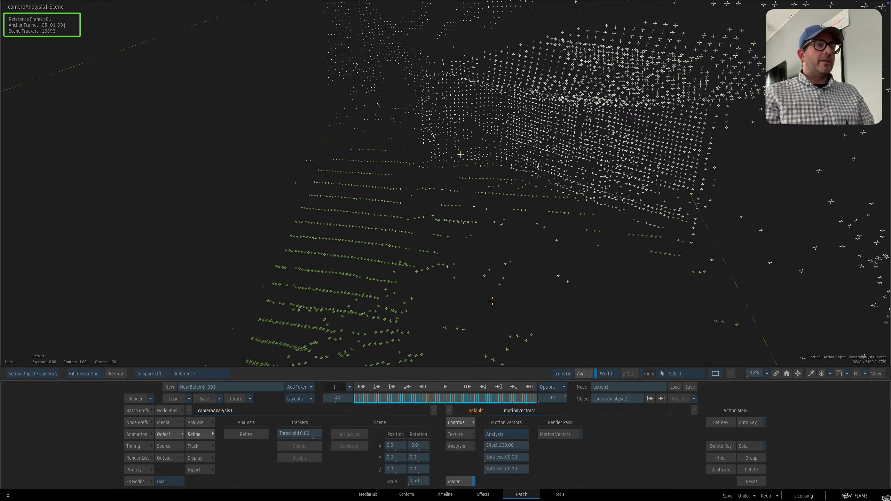
{"action": "left_click_drag", "start_coordinate": [492, 300], "coordinate": [773, 289]}
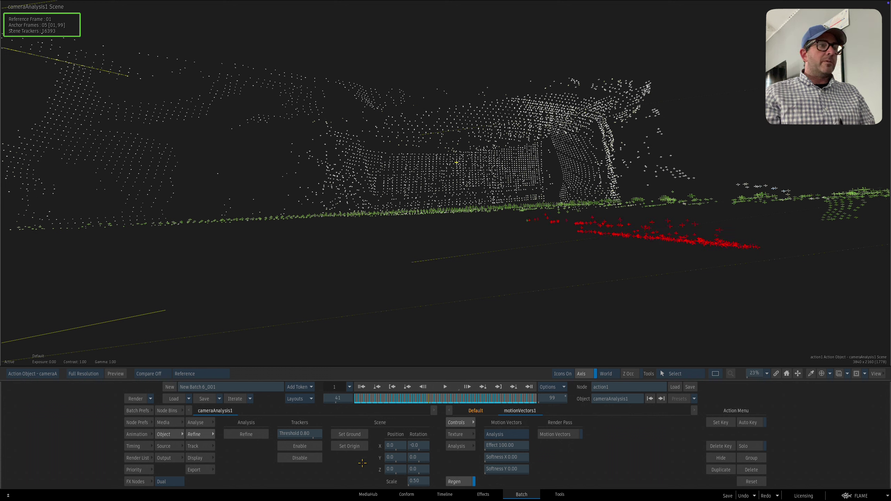
{"action": "left_click", "coordinate": [301, 458]}
{"action": "left_click_drag", "start_coordinate": [511, 211], "coordinate": [581, 257]}
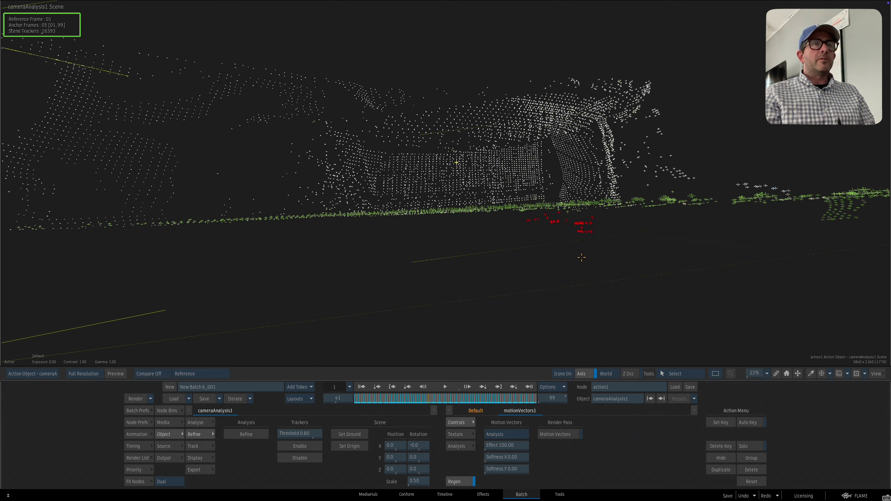
{"action": "left_click", "coordinate": [319, 457]}
{"action": "left_click_drag", "start_coordinate": [557, 209], "coordinate": [593, 224]}
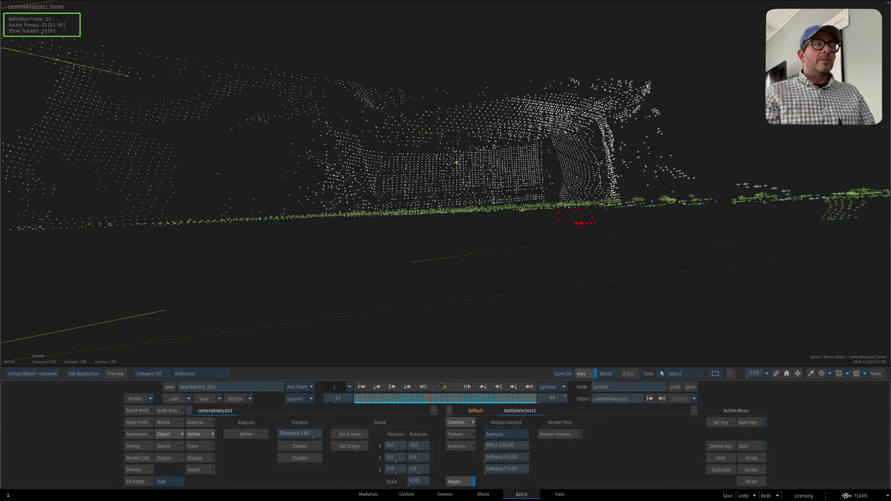
{"action": "left_click", "coordinate": [307, 458]}
{"action": "left_click_drag", "start_coordinate": [623, 270], "coordinate": [598, 146]}
{"action": "left_click_drag", "start_coordinate": [579, 103], "coordinate": [694, 161]}
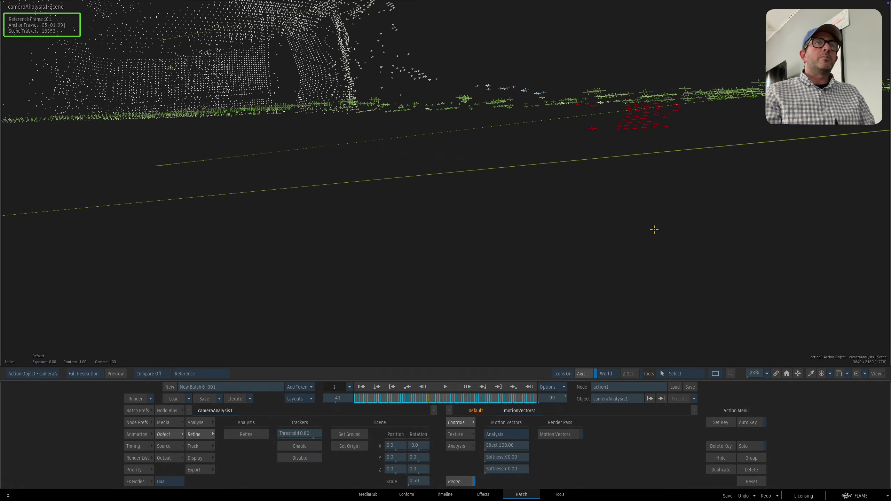
{"action": "key", "text": "Delete"}
Set the scene scale to 0.30 and go to frame 1 in the camera view
{"action": "left_click_drag", "start_coordinate": [546, 274], "coordinate": [552, 270]}
{"action": "left_click_drag", "start_coordinate": [422, 479], "coordinate": [416, 476]}
{"action": "left_click_drag", "start_coordinate": [465, 233], "coordinate": [528, 307]}
{"action": "key", "text": "F1"}
{"action": "left_click_drag", "start_coordinate": [417, 399], "coordinate": [267, 375]}
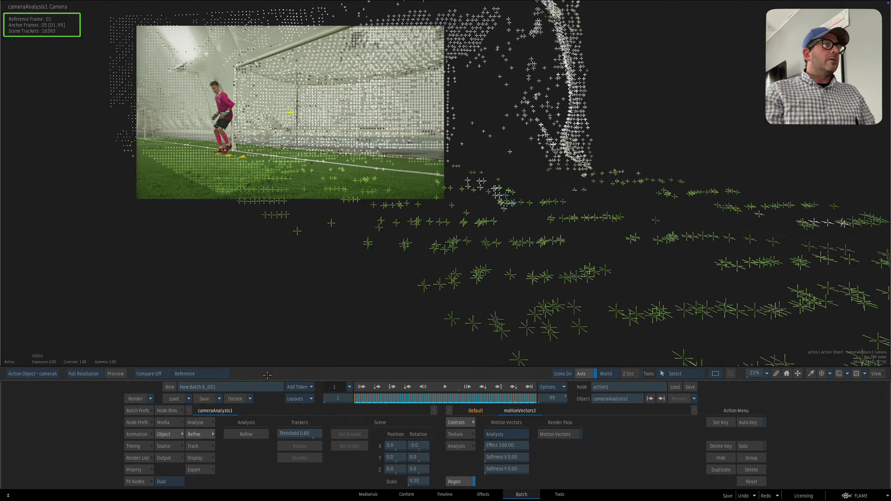
Select several patches of grass trackers spread across the pitch, from the far side of the goal to the foreground
{"action": "left_click_drag", "start_coordinate": [274, 209], "coordinate": [368, 247]}
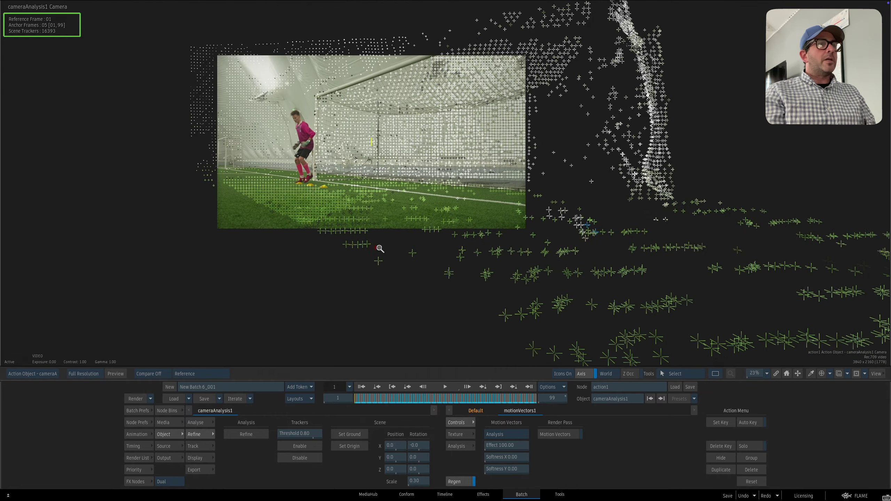
{"action": "left_click_drag", "start_coordinate": [262, 212], "coordinate": [262, 212]}
{"action": "left_click_drag", "start_coordinate": [319, 211], "coordinate": [365, 253]}
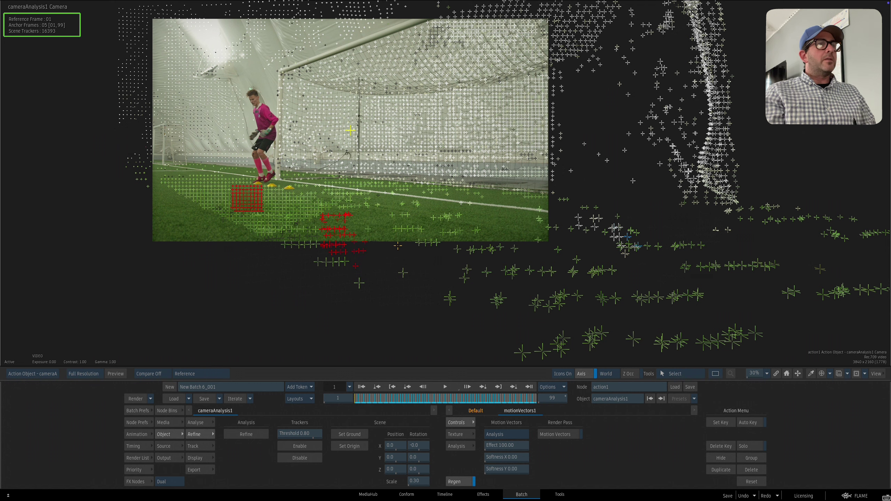
{"action": "left_click_drag", "start_coordinate": [413, 226], "coordinate": [539, 312]}
{"action": "left_click_drag", "start_coordinate": [551, 289], "coordinate": [607, 321]}
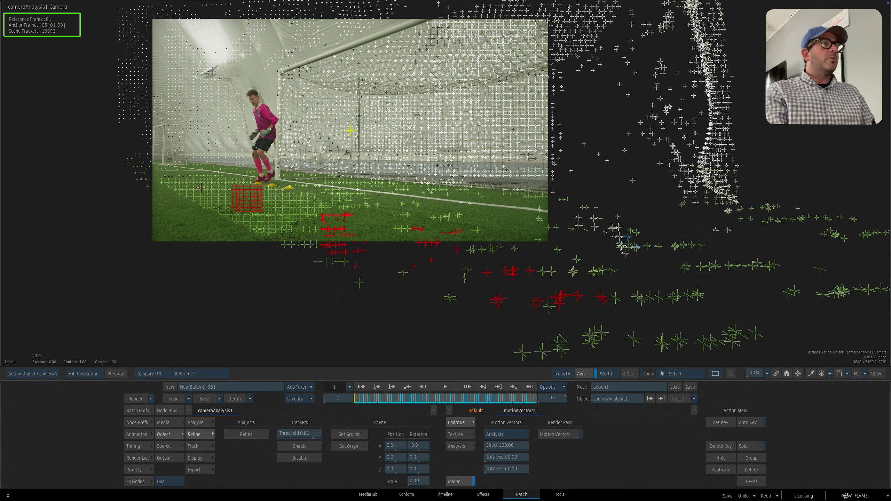
{"action": "left_click_drag", "start_coordinate": [177, 174], "coordinate": [210, 199]}
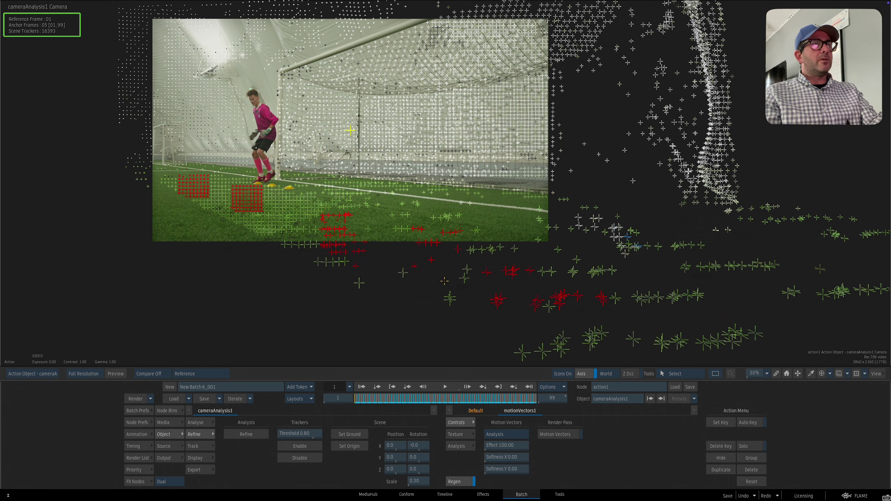
Remove the stray trackers dipping below the grass in the scene view and set the ground from the remaining selected trackers
{"action": "key", "text": "F8"}
{"action": "left_click_drag", "start_coordinate": [500, 283], "coordinate": [483, 198]}
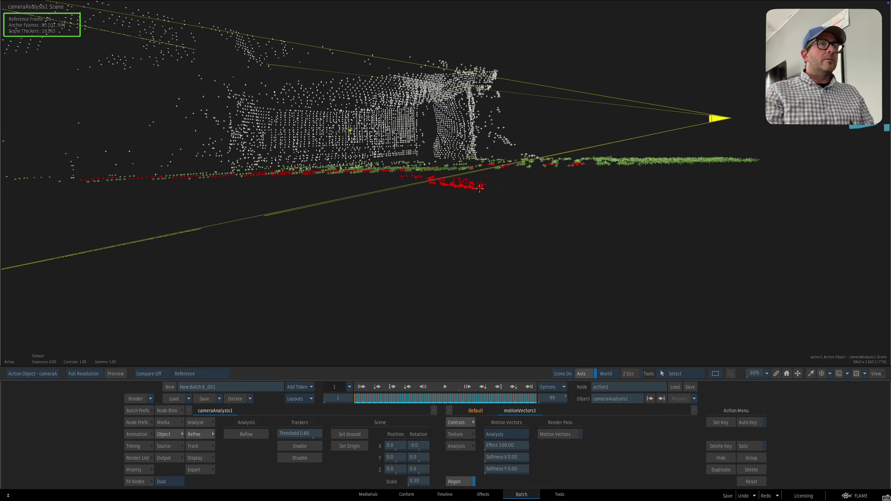
{"action": "left_click_drag", "start_coordinate": [510, 169], "coordinate": [390, 206]}
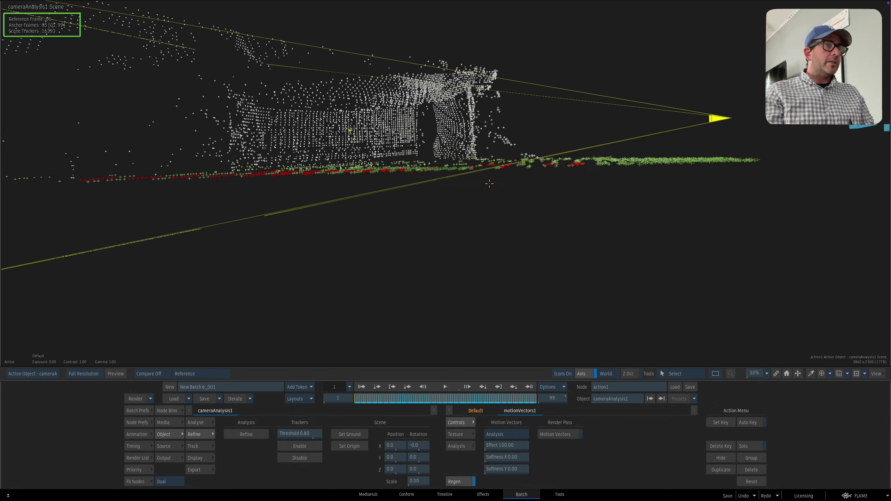
{"action": "left_click_drag", "start_coordinate": [505, 214], "coordinate": [443, 242]}
{"action": "left_click", "coordinate": [342, 435]}
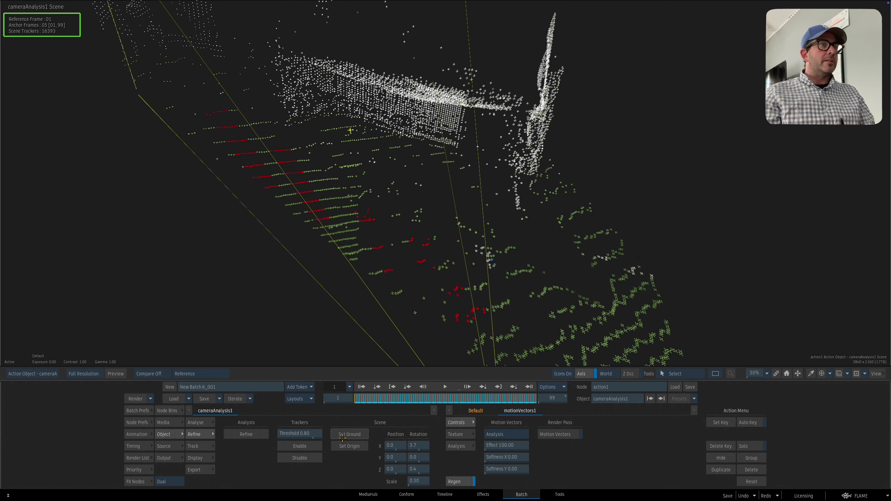
Select the single tracker beside the yellow cones in the camera view and set it as the scene origin
{"action": "key", "text": "F8"}
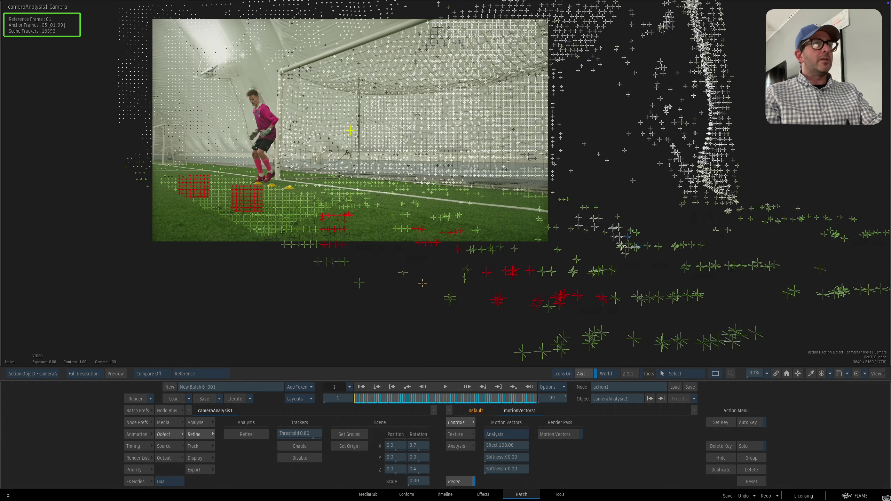
{"action": "left_click_drag", "start_coordinate": [404, 257], "coordinate": [300, 172]}
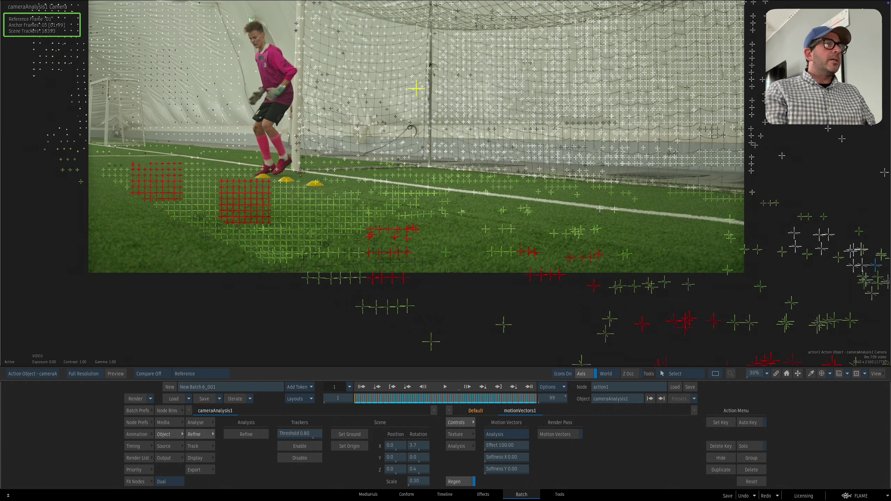
{"action": "left_click", "coordinate": [280, 182]}
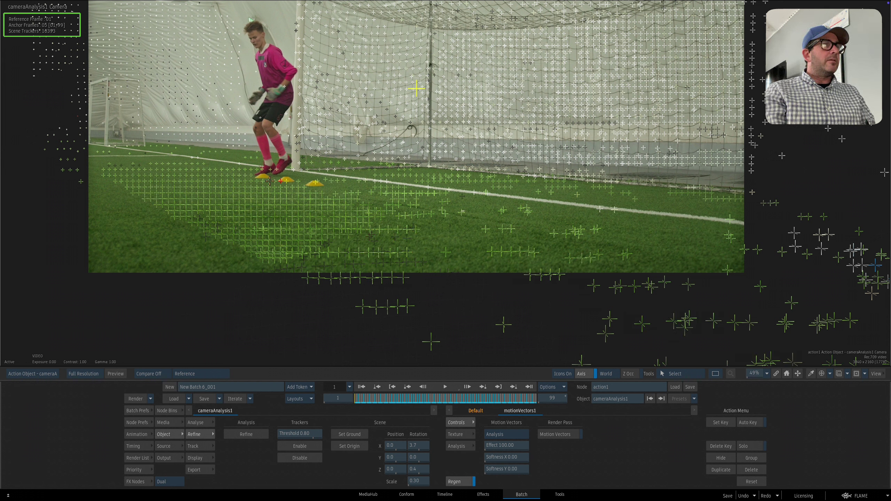
{"action": "left_click", "coordinate": [354, 447]}
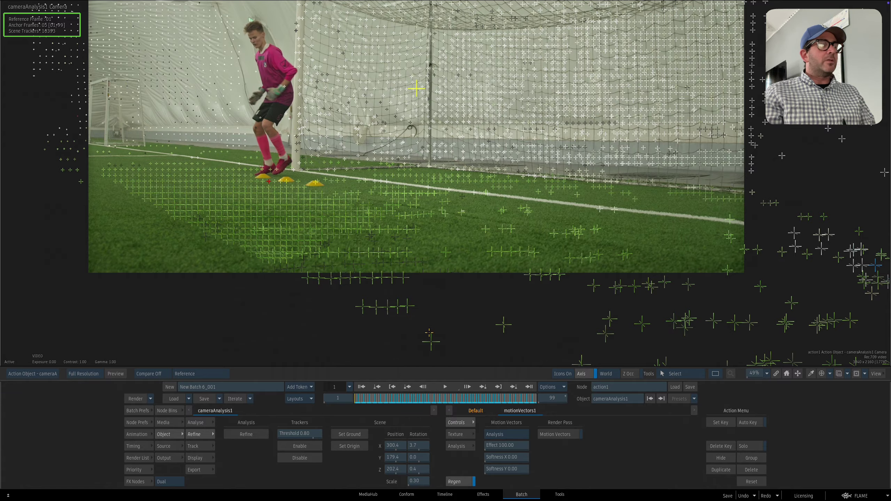
Set the scene scale to 0.25 and inspect the camera and point cloud in the scene view
{"action": "key", "text": "F8"}
{"action": "key", "text": "F8"}
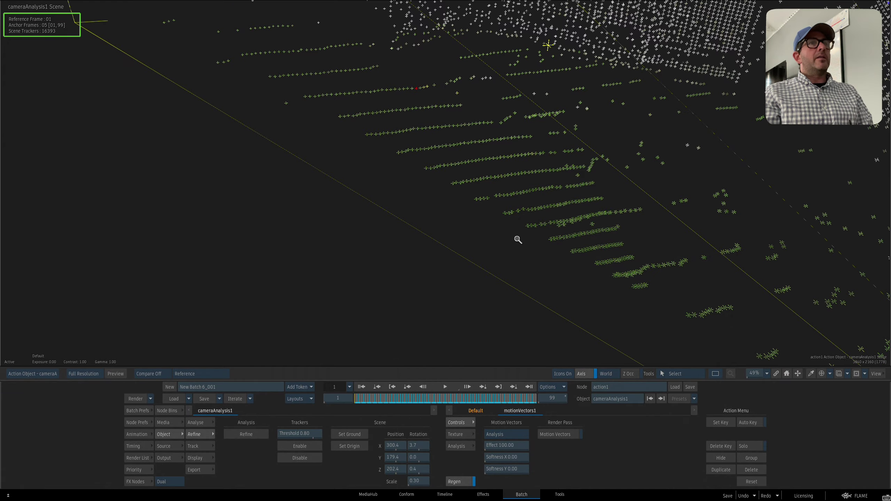
{"action": "left_click_drag", "start_coordinate": [517, 240], "coordinate": [526, 214]}
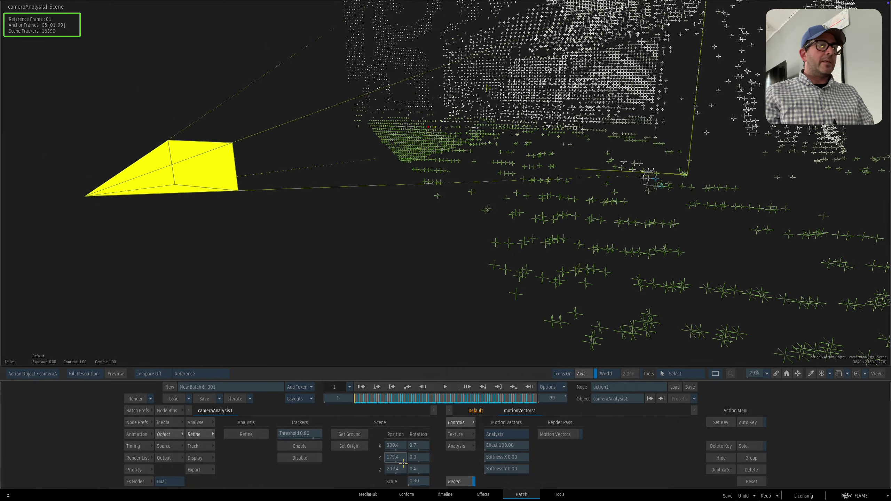
{"action": "left_click", "coordinate": [420, 481]}
{"action": "type", "text": ".25"}
{"action": "key", "text": "Return"}
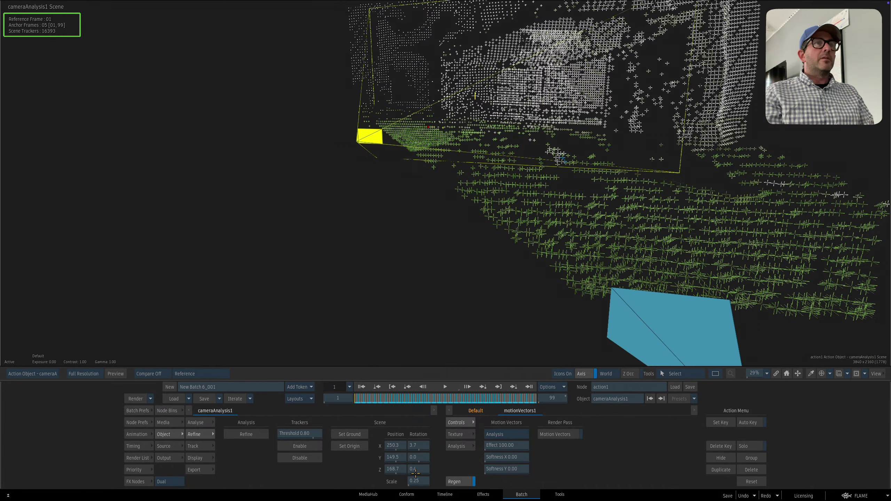
{"action": "left_click_drag", "start_coordinate": [567, 253], "coordinate": [472, 292]}
At frame 10 in the camera view, select four patches of grass trackers around the yellow cones near the goalkeeper's feet
{"action": "key", "text": "F8"}
{"action": "left_click_drag", "start_coordinate": [400, 262], "coordinate": [427, 251]}
{"action": "left_click_drag", "start_coordinate": [426, 397], "coordinate": [368, 396]}
{"action": "left_click_drag", "start_coordinate": [317, 243], "coordinate": [264, 220]}
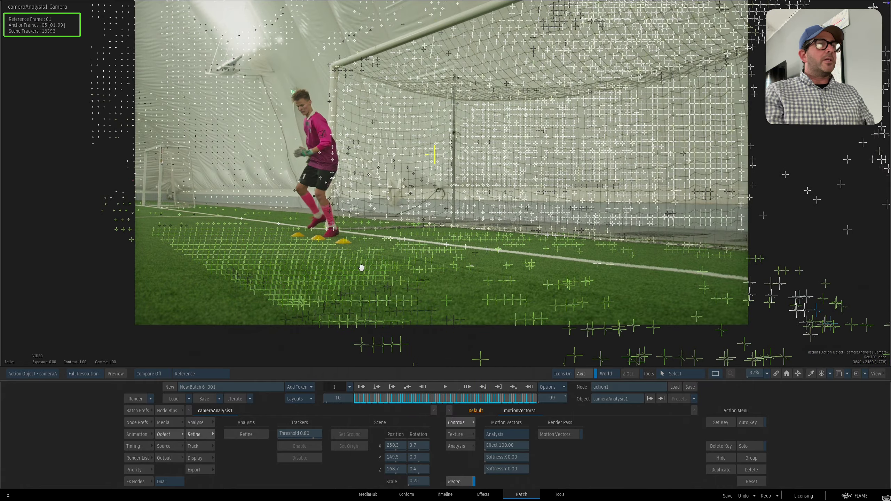
{"action": "left_click_drag", "start_coordinate": [313, 246], "coordinate": [423, 258]}
{"action": "left_click", "coordinate": [341, 233]}
{"action": "left_click_drag", "start_coordinate": [397, 224], "coordinate": [419, 237]}
{"action": "left_click_drag", "start_coordinate": [264, 213], "coordinate": [299, 244]}
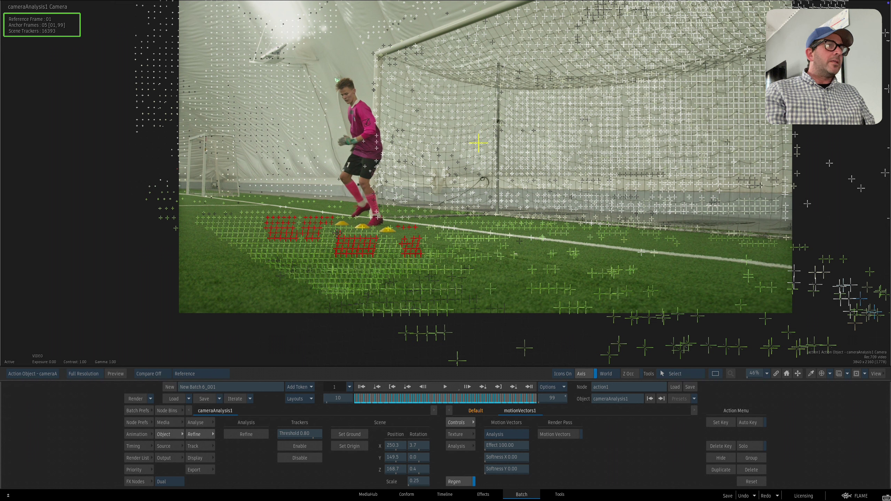
Create a scene trackers axis from the selected trackers and reposition its node in the Action schematic
{"action": "left_click", "coordinate": [197, 446]}
{"action": "left_click", "coordinate": [237, 436]}
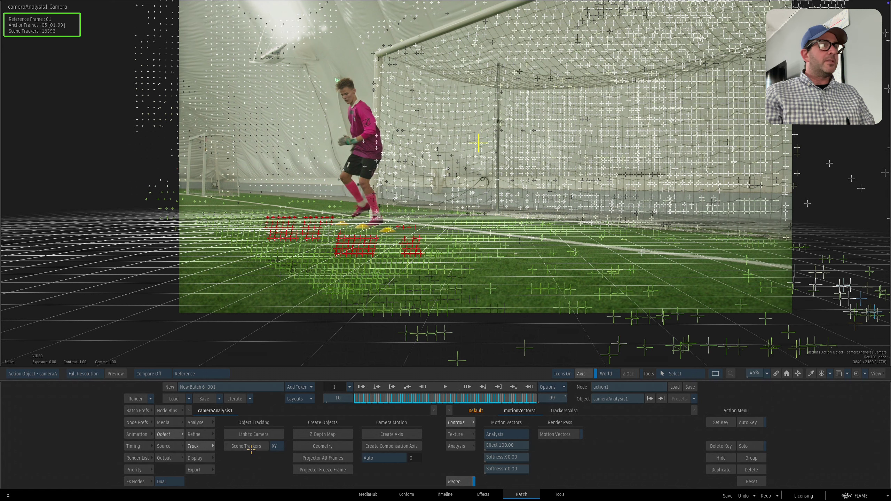
{"action": "key", "text": "F4"}
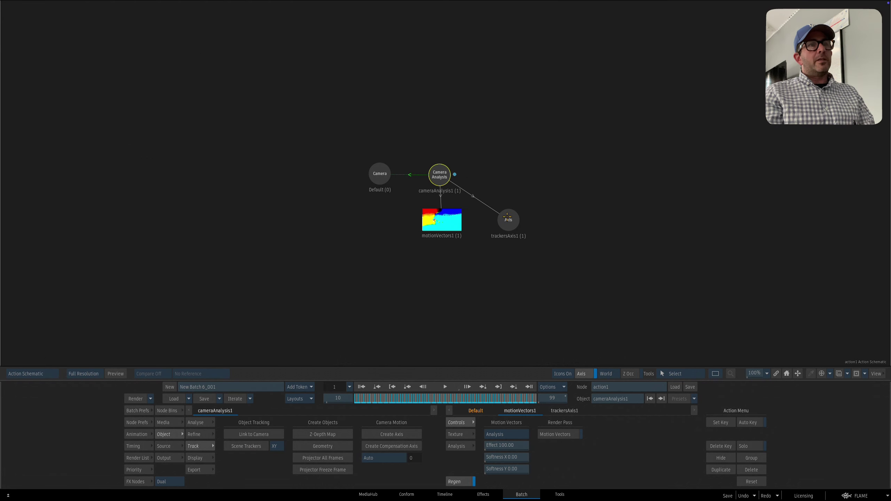
{"action": "left_click_drag", "start_coordinate": [507, 216], "coordinate": [534, 224]}
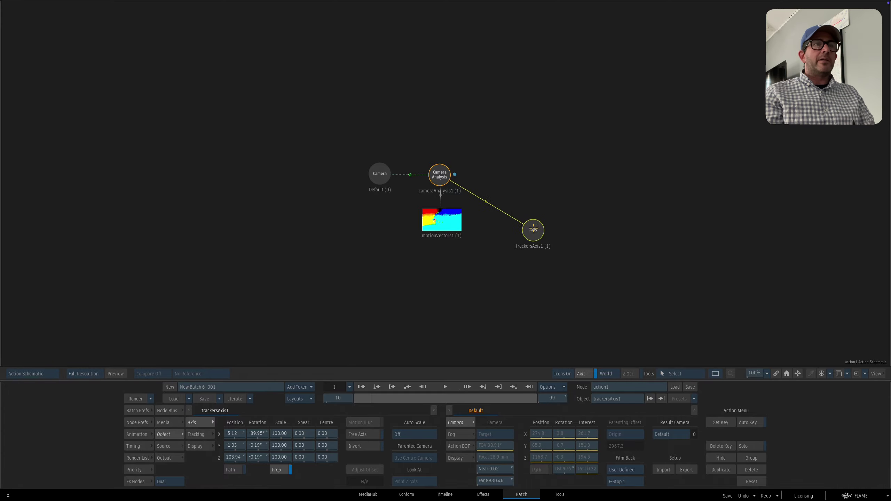
Scrub back to frame 1 in the camera view to check the new axis against the pitch around the cones
{"action": "key", "text": "F8"}
{"action": "left_click_drag", "start_coordinate": [378, 399], "coordinate": [354, 399]}
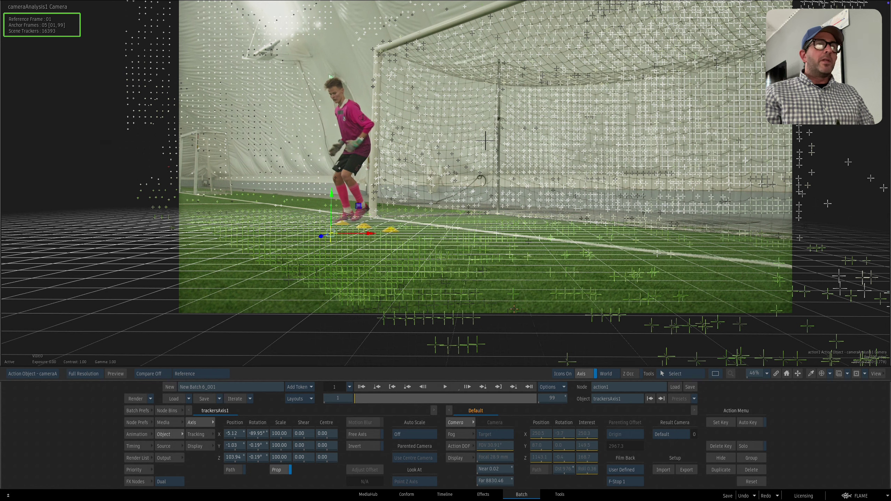
{"action": "key", "text": "F4"}
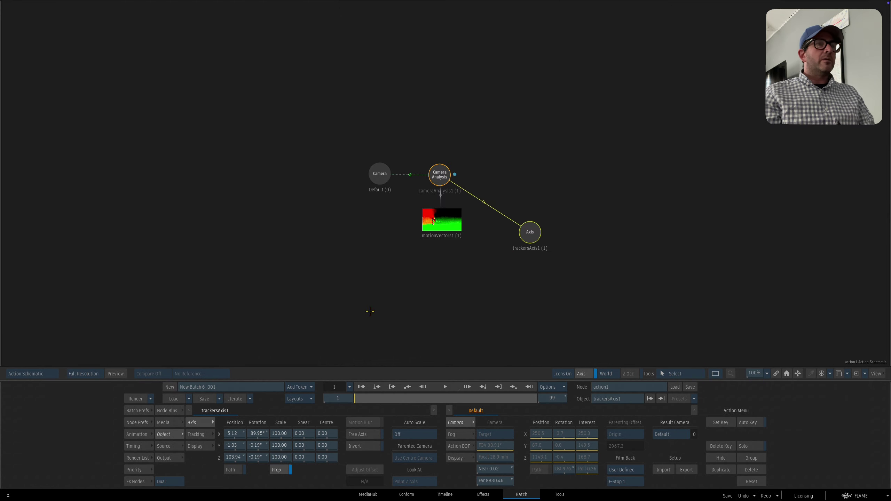
{"action": "key", "text": "F8"}
{"action": "left_click_drag", "start_coordinate": [473, 298], "coordinate": [455, 262]}
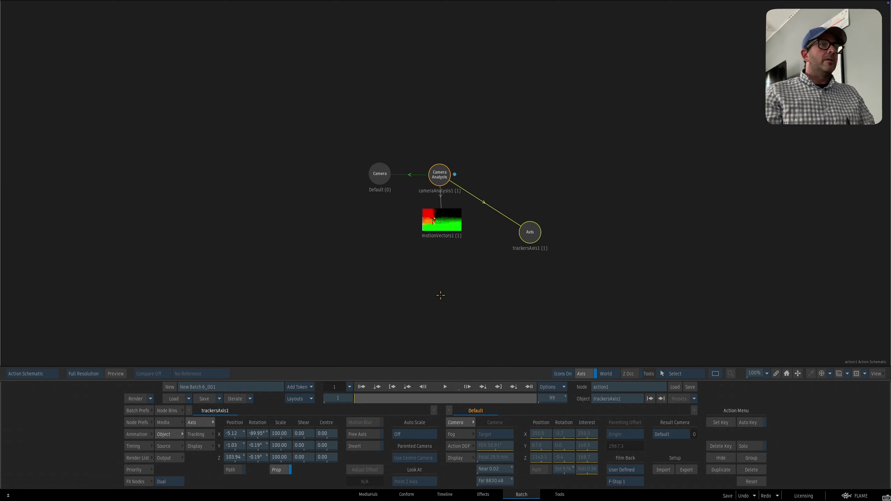
{"action": "key", "text": "F4"}
Select a group of grass trackers in front of the goal and create a second scene trackers axis from them
{"action": "left_click", "coordinate": [442, 217]}
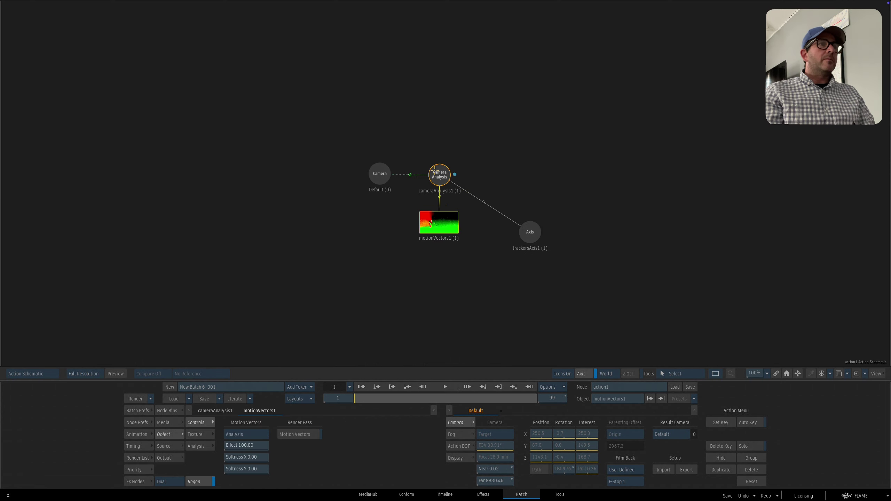
{"action": "key", "text": "F8"}
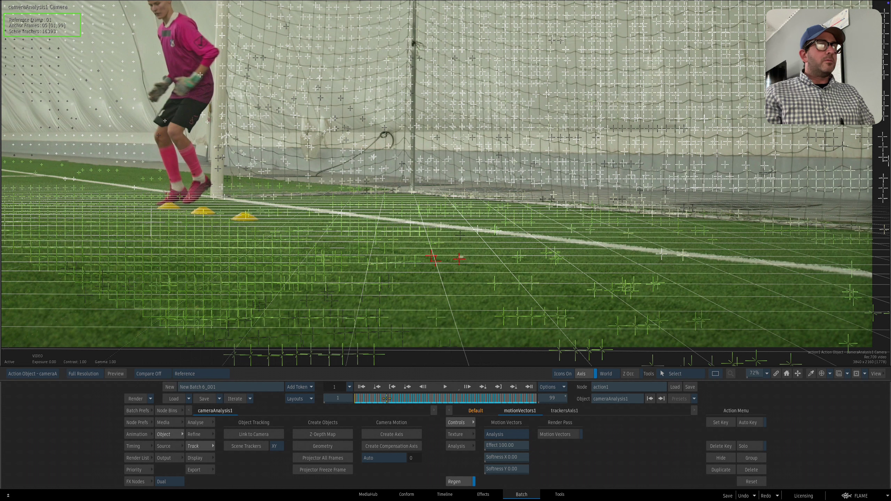
{"action": "left_click_drag", "start_coordinate": [403, 229], "coordinate": [533, 320]}
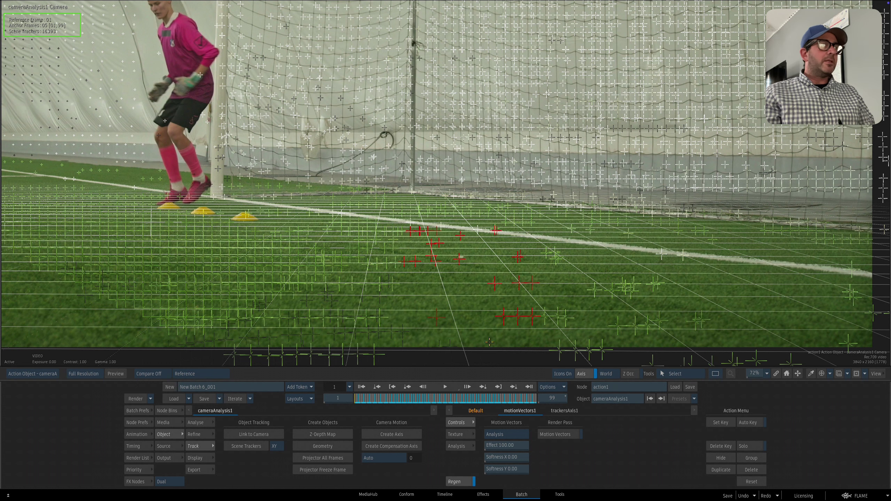
{"action": "left_click", "coordinate": [246, 446]}
{"action": "key", "text": "F4"}
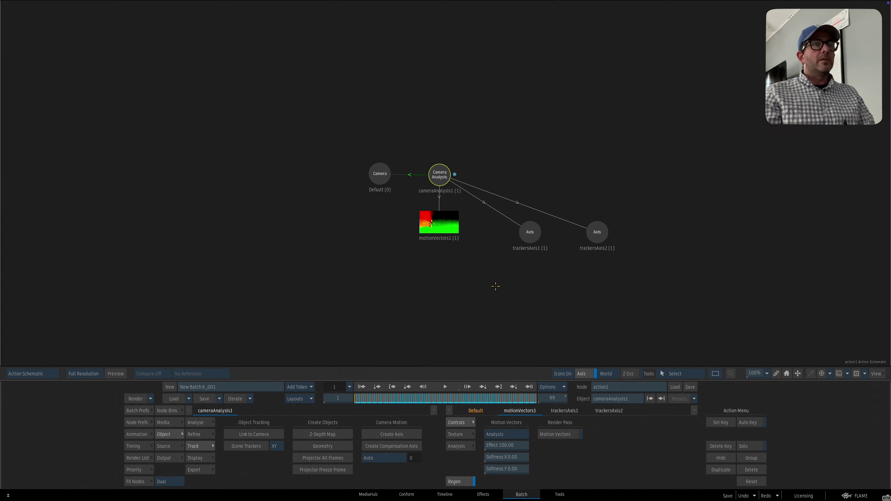
Scrub the opening frames to check the second axis against the grass, then select the first axis in the schematic
{"action": "left_click", "coordinate": [597, 232]}
{"action": "key", "text": "F8"}
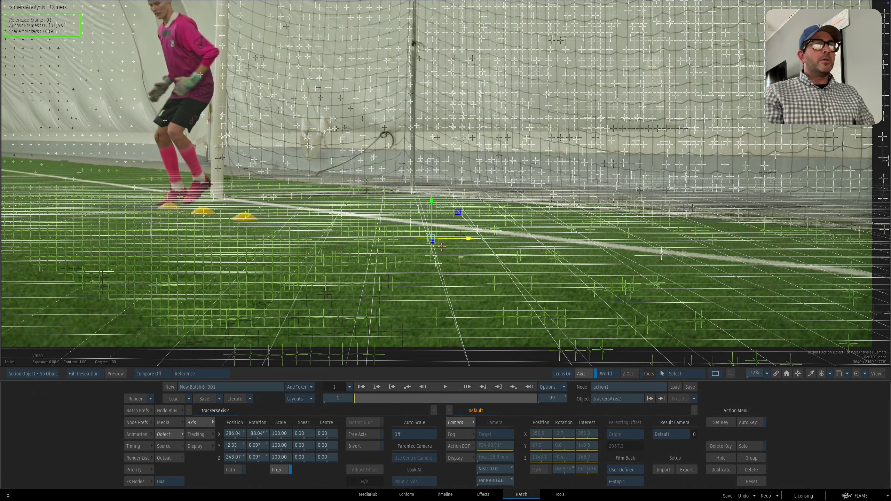
{"action": "left_click_drag", "start_coordinate": [407, 401], "coordinate": [353, 390]}
{"action": "mouse_move", "coordinate": [409, 398]}
{"action": "left_mouse_down"}
{"action": "mouse_move", "coordinate": [417, 398]}
{"action": "mouse_move", "coordinate": [391, 396]}
{"action": "left_mouse_up"}
{"action": "key", "text": "grave"}
{"action": "left_click", "coordinate": [528, 230]}
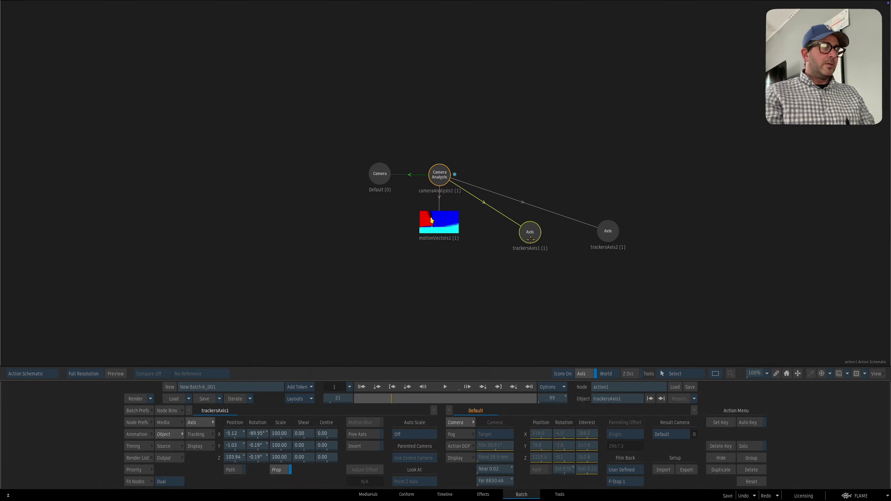
Hide the first trackers axis, return to frame 1 and delete the second trackers axis from the Action schematic
{"action": "key", "text": "grave"}
{"action": "left_click", "coordinate": [369, 395]}
{"action": "mouse_move", "coordinate": [369, 395]}
{"action": "left_mouse_down"}
{"action": "mouse_move", "coordinate": [421, 396]}
{"action": "mouse_move", "coordinate": [354, 396]}
{"action": "left_mouse_up"}
{"action": "key", "text": "grave"}
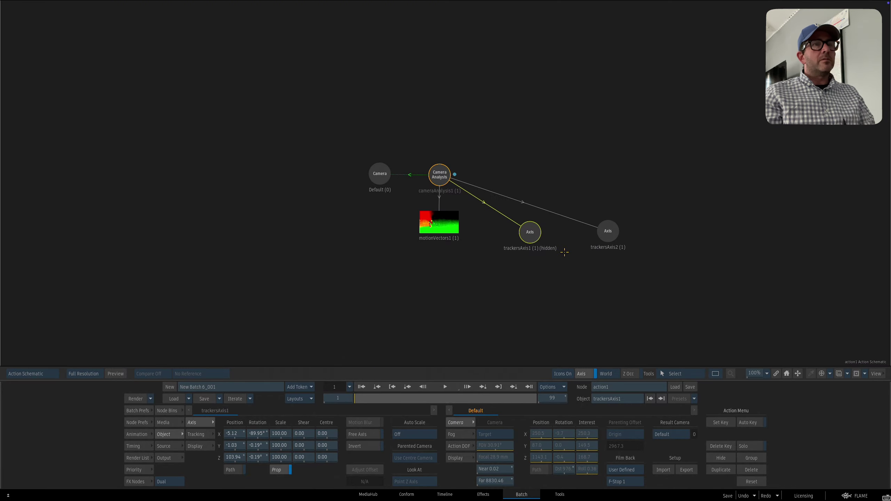
{"action": "left_click", "coordinate": [607, 230]}
{"action": "key", "text": "Delete"}
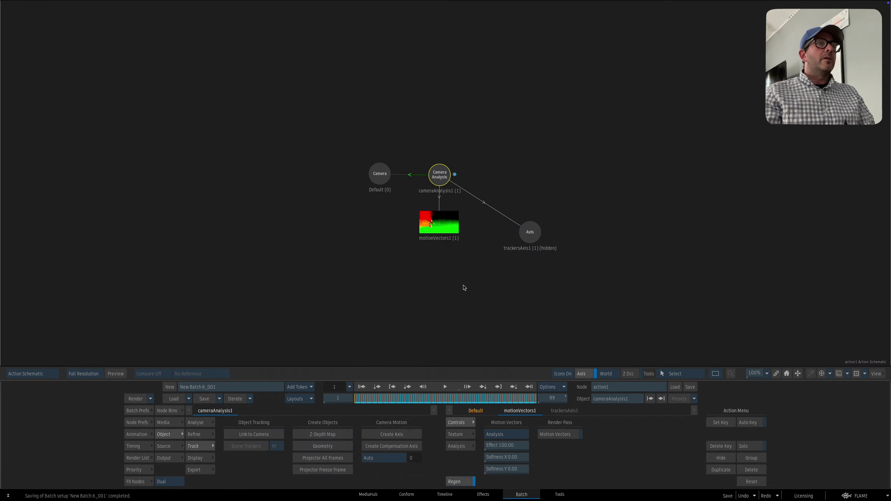
Select a smaller group of grass trackers in front of the goal, create a new scene trackers axis from them and scrub to check it
{"action": "key", "text": "grave"}
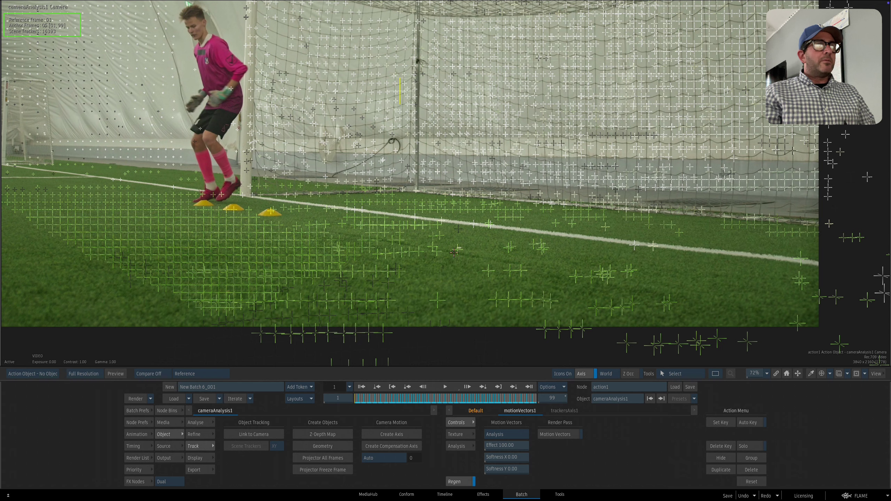
{"action": "left_click_drag", "start_coordinate": [534, 280], "coordinate": [514, 279]}
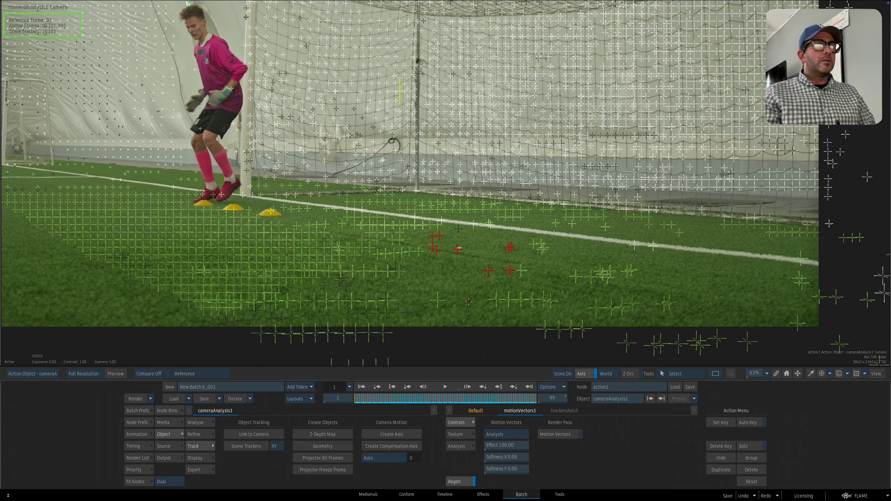
{"action": "left_click", "coordinate": [246, 446]}
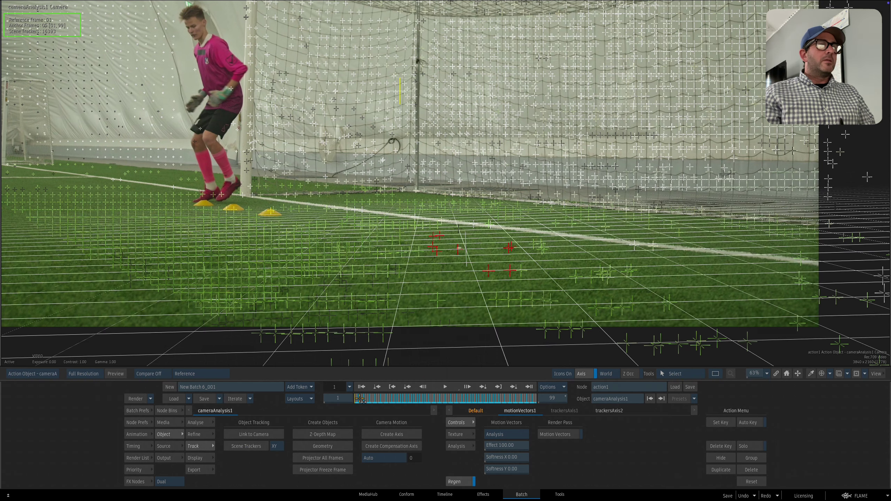
{"action": "left_click_drag", "start_coordinate": [373, 396], "coordinate": [333, 375]}
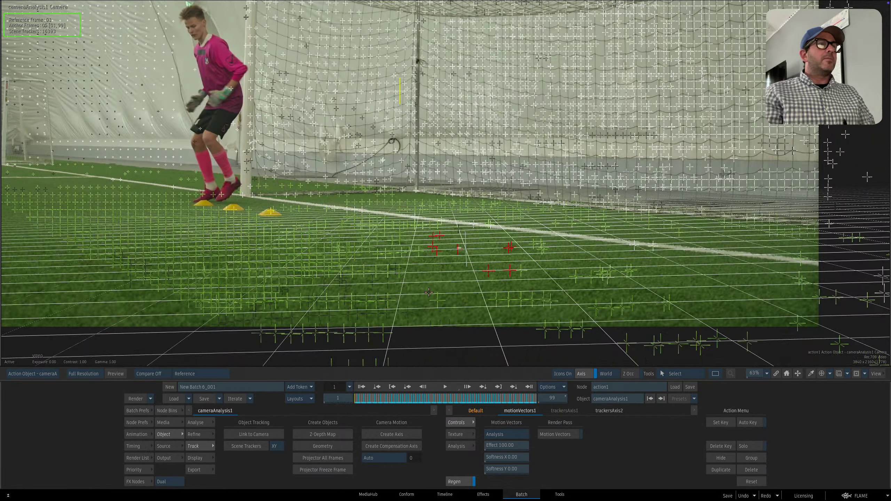
Reposition and unhide the first trackers axis, and check both axes in the camera and result views
{"action": "key", "text": "F4"}
{"action": "left_click", "coordinate": [514, 241]}
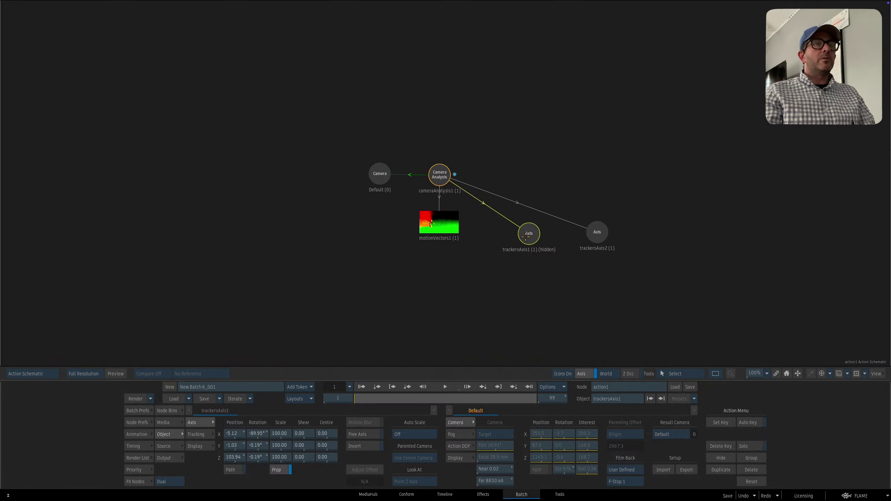
{"action": "left_click_drag", "start_coordinate": [509, 239], "coordinate": [505, 240]}
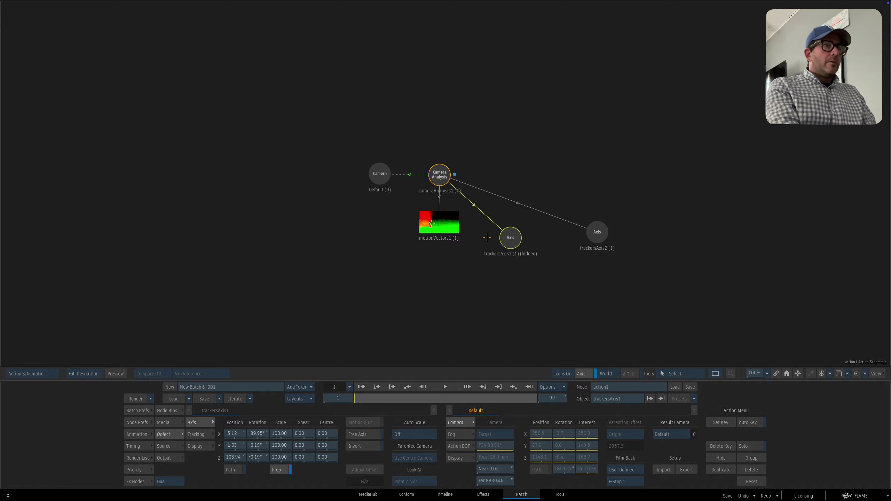
{"action": "key", "text": "h"}
{"action": "left_click_drag", "start_coordinate": [444, 193], "coordinate": [448, 194]}
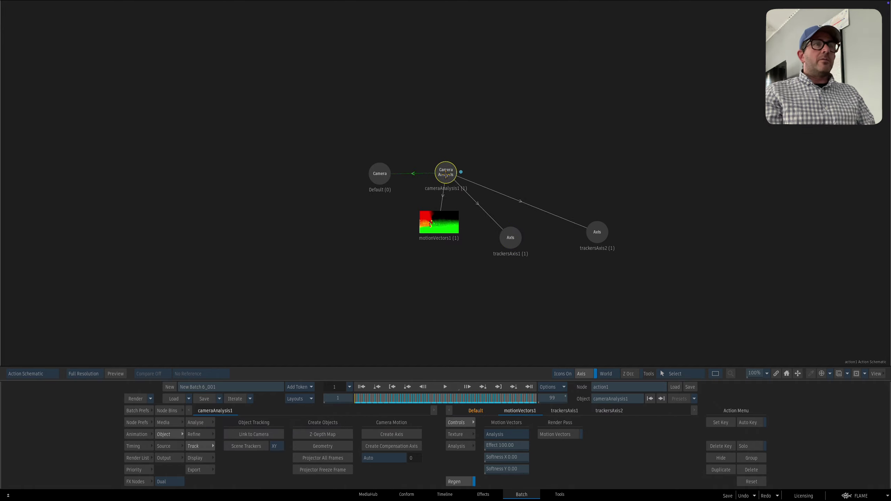
{"action": "key", "text": "Tab"}
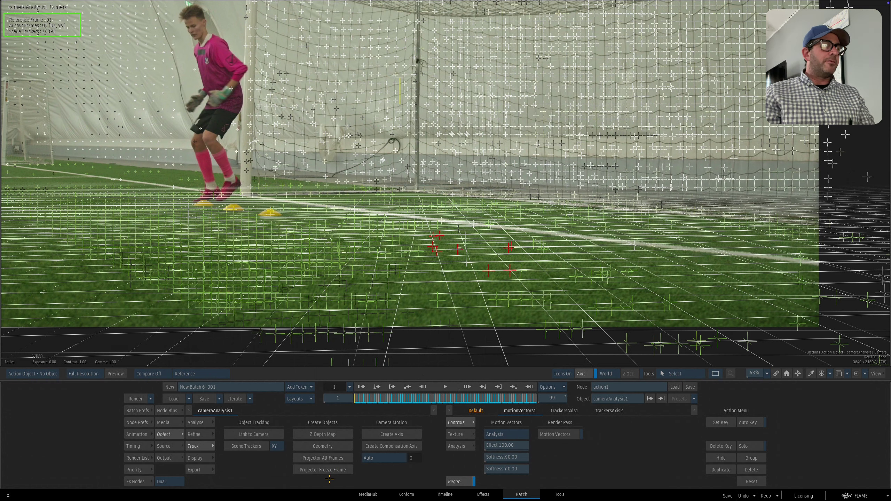
{"action": "key", "text": "F4"}
{"action": "left_click_drag", "start_coordinate": [463, 298], "coordinate": [394, 329]}
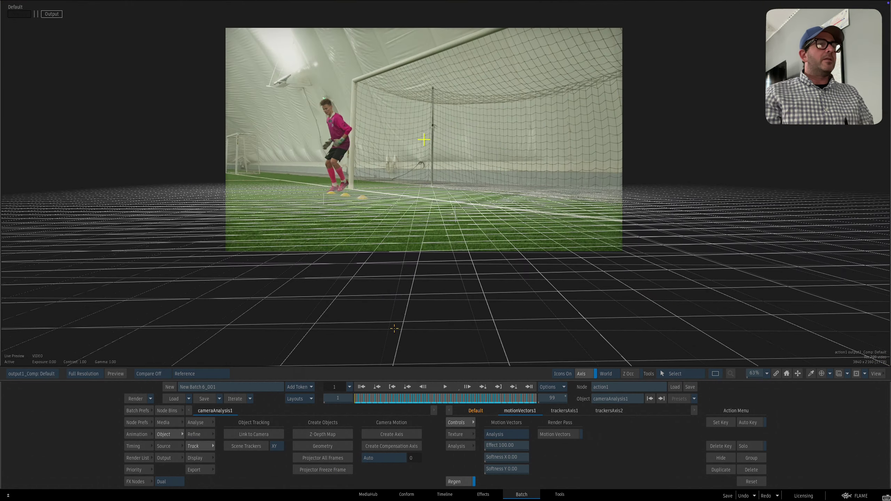
{"action": "key", "text": "Tab"}
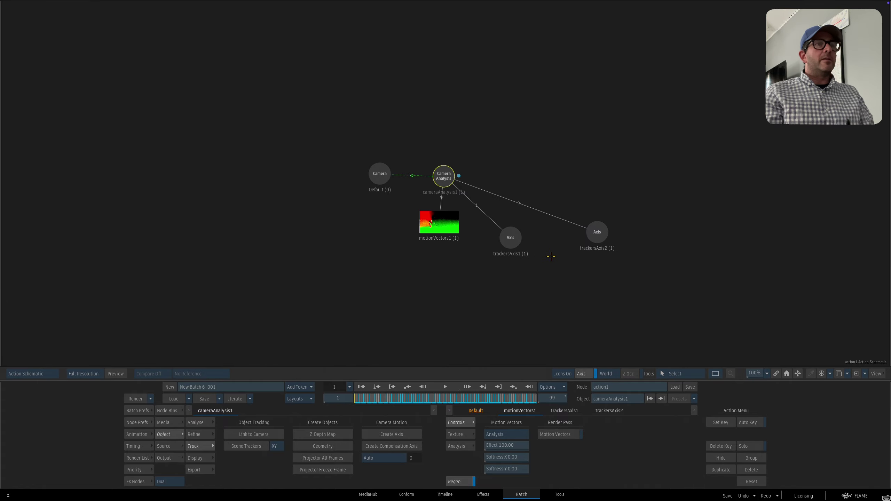
Spread the two trackers axis nodes apart in the schematic and hide the second one
{"action": "left_click_drag", "start_coordinate": [510, 238], "coordinate": [497, 246]}
{"action": "left_click_drag", "start_coordinate": [602, 233], "coordinate": [611, 239]}
{"action": "key", "text": "h"}
Rename the first trackers axis as cones
{"action": "left_click_drag", "start_coordinate": [490, 252], "coordinate": [489, 251]}
{"action": "left_click", "coordinate": [595, 399]}
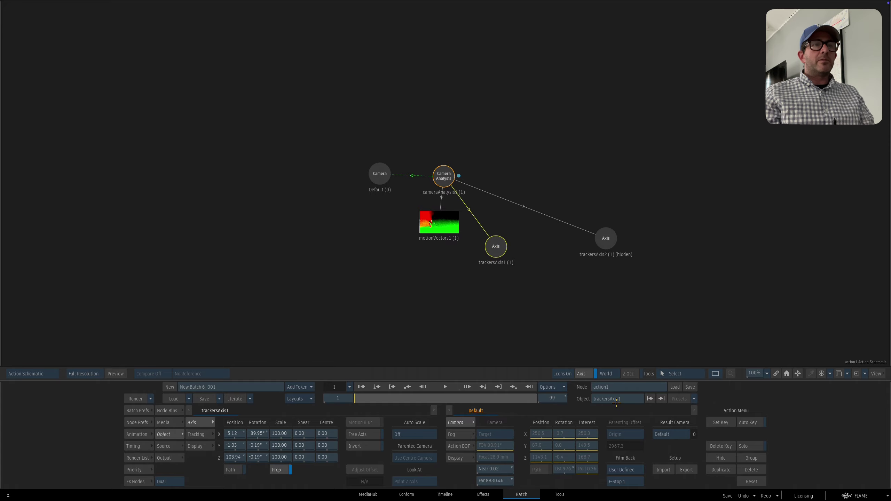
{"action": "key", "text": "BackSpace"}
{"action": "type", "text": "nes"}
{"action": "key", "text": "Return"}
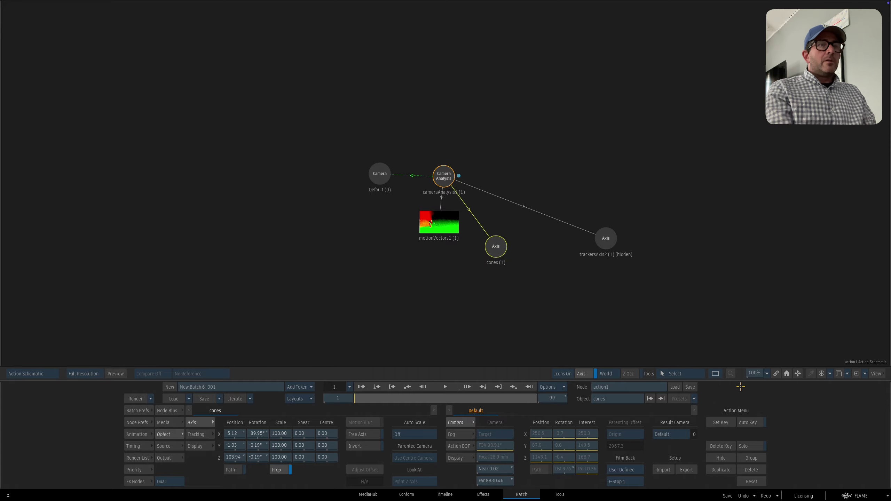
Scrub the opening frames to check the cones axis in the result view, and return to the Batch schematic
{"action": "key", "text": "F4"}
{"action": "mouse_move", "coordinate": [368, 401]}
{"action": "left_mouse_down"}
{"action": "mouse_move", "coordinate": [477, 400]}
{"action": "mouse_move", "coordinate": [353, 399]}
{"action": "left_mouse_up"}
{"action": "key", "text": "Escape"}
{"action": "left_click_drag", "start_coordinate": [438, 200], "coordinate": [478, 190]}
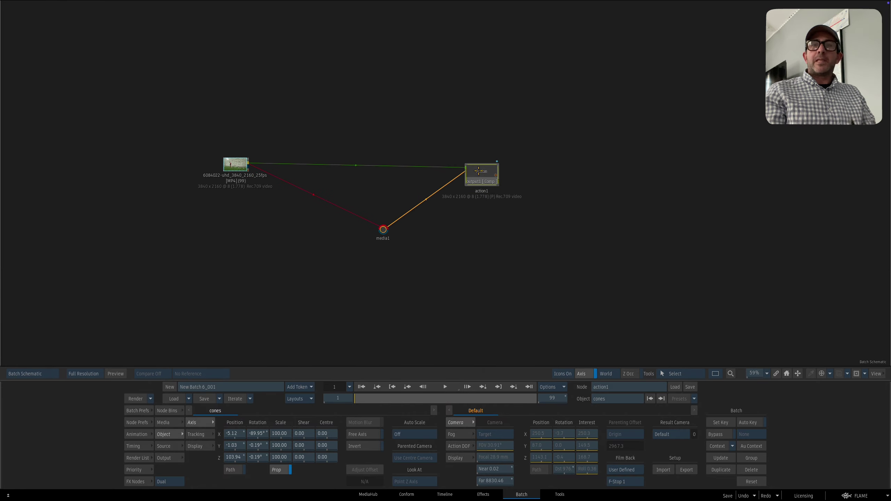
{"action": "left_click", "coordinate": [135, 482]}
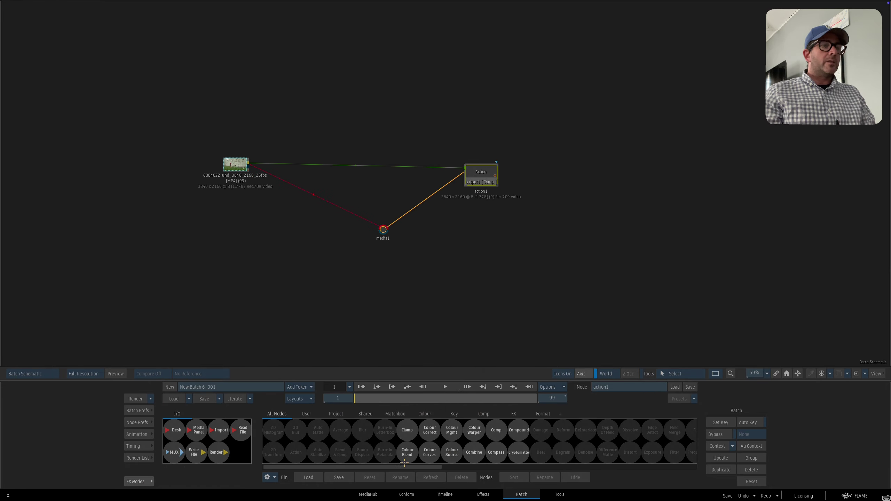
{"action": "left_click", "coordinate": [452, 453]}
{"action": "left_click", "coordinate": [291, 261]}
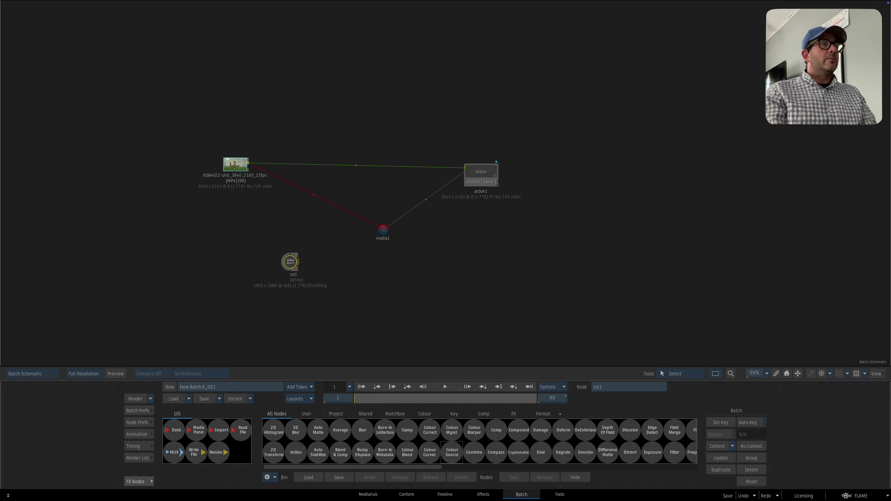
{"action": "left_click_drag", "start_coordinate": [290, 263], "coordinate": [286, 261]}
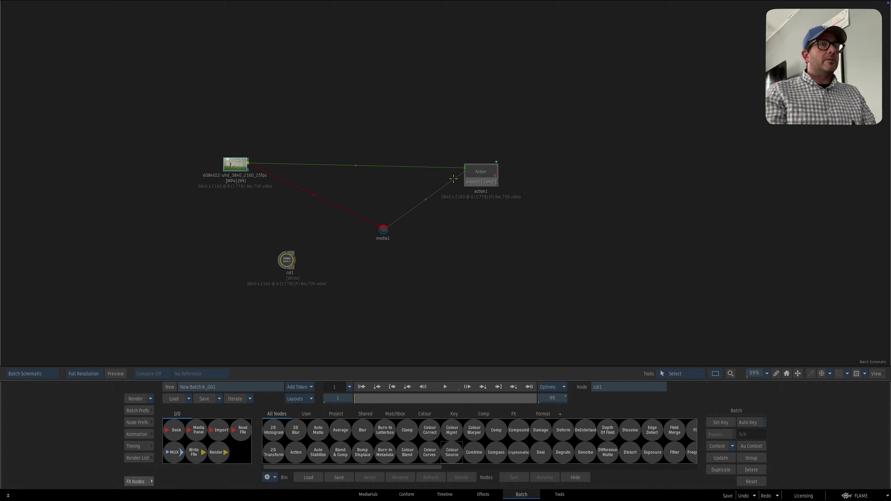
{"action": "left_click_drag", "start_coordinate": [475, 175], "coordinate": [486, 178]}
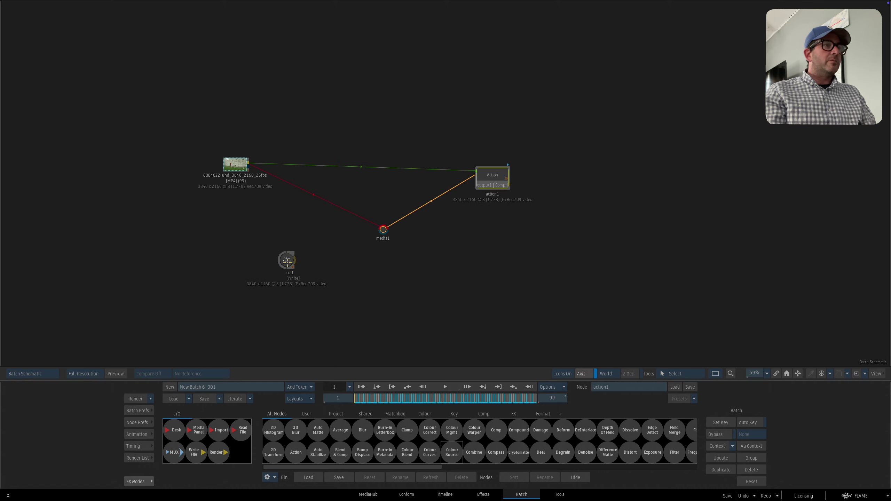
{"action": "left_click_drag", "start_coordinate": [287, 262], "coordinate": [287, 270]}
{"action": "key", "text": "Delete"}
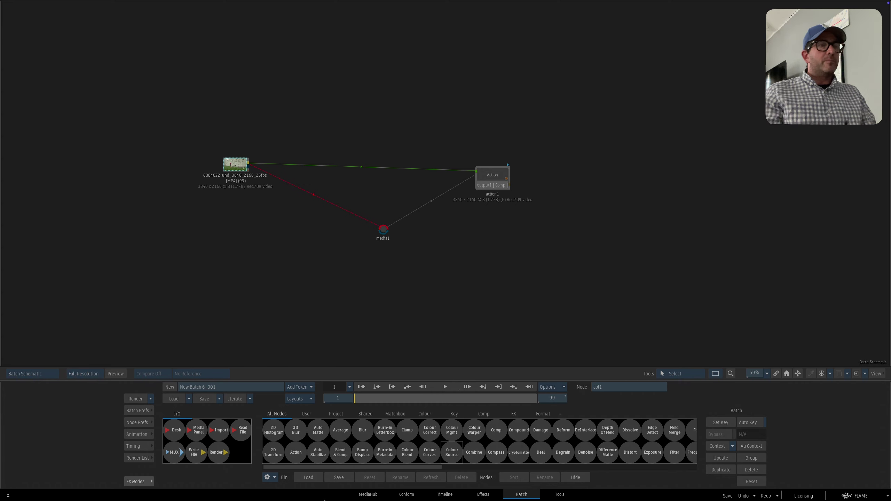
Add a Colour Source node below the source clip and match its format to the clip's 3840 x 2160 resolution
{"action": "left_click_drag", "start_coordinate": [451, 452], "coordinate": [283, 258]}
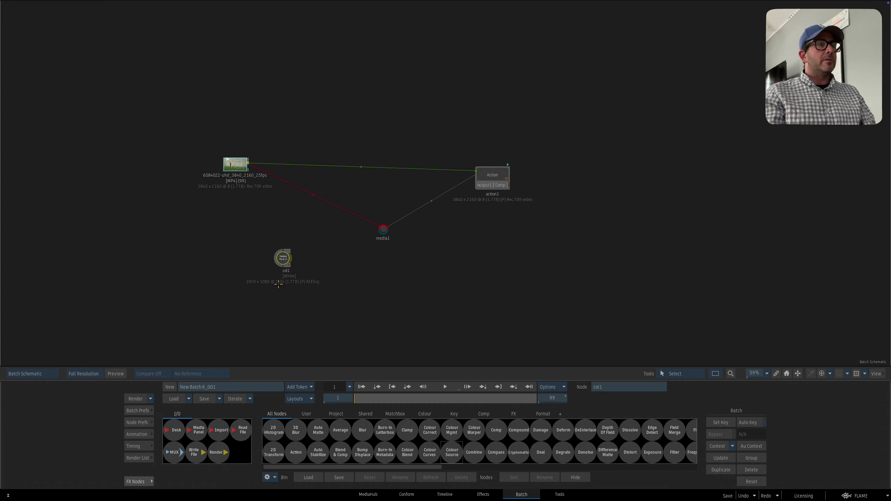
{"action": "scroll", "coordinate": [246, 213], "scroll_direction": "up", "scroll_amount": 3}
{"action": "mouse_move", "coordinate": [313, 284]}
{"action": "left_mouse_down"}
{"action": "mouse_move", "coordinate": [293, 291]}
{"action": "mouse_move", "coordinate": [306, 264]}
{"action": "mouse_move", "coordinate": [315, 281]}
{"action": "left_mouse_up"}
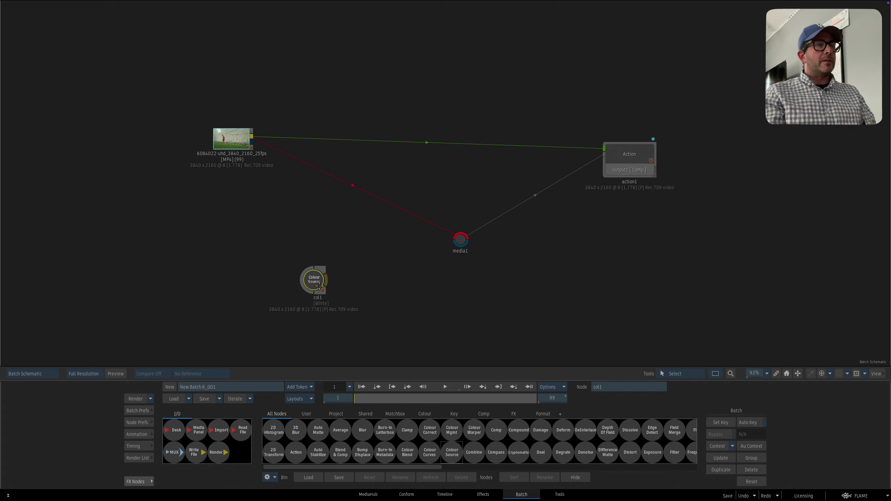
{"action": "left_click_drag", "start_coordinate": [322, 273], "coordinate": [313, 256]}
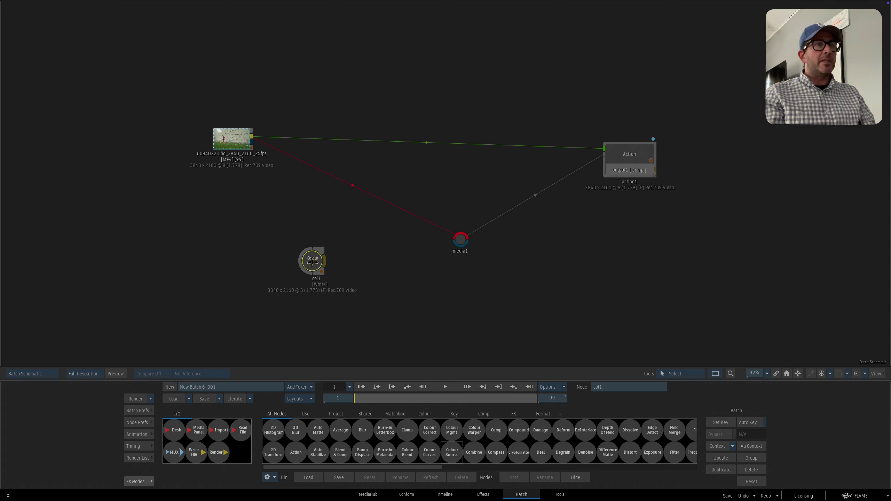
{"action": "left_click_drag", "start_coordinate": [312, 262], "coordinate": [311, 262]}
Add a second media input to the Action node and connect the white Colour Source to it
{"action": "left_click_drag", "start_coordinate": [606, 178], "coordinate": [608, 179]}
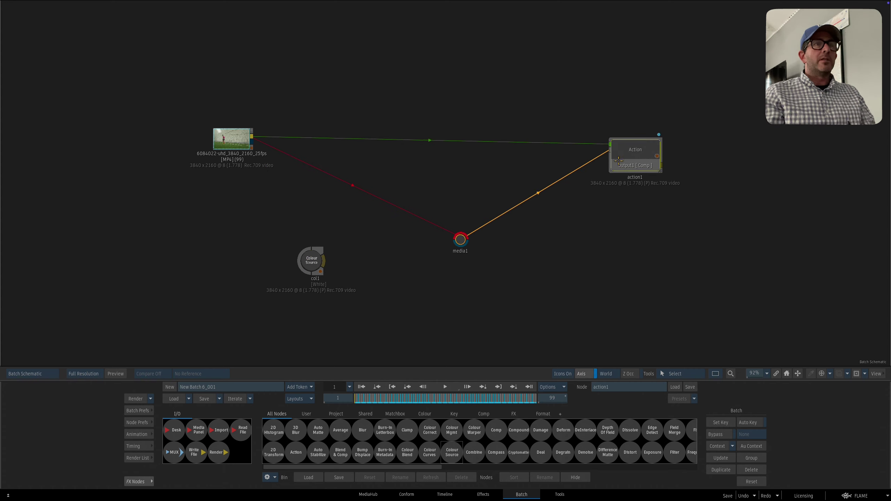
{"action": "left_click", "coordinate": [591, 151]}
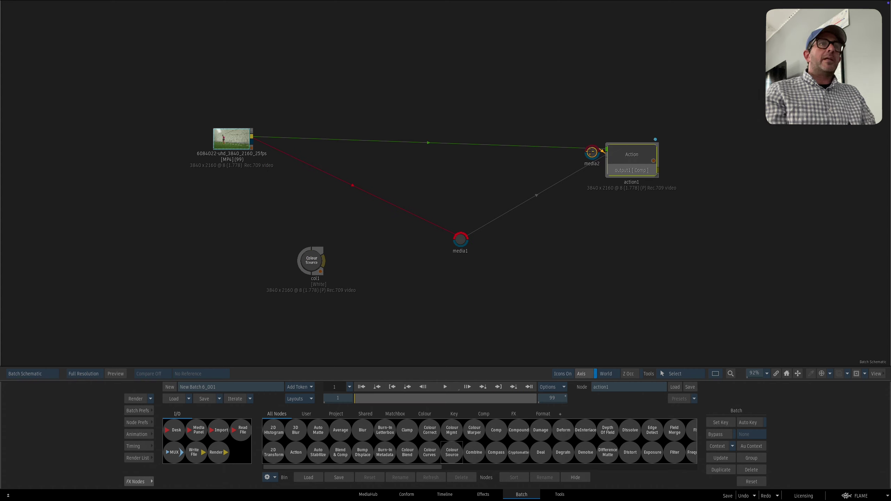
{"action": "left_click_drag", "start_coordinate": [591, 152], "coordinate": [469, 284]}
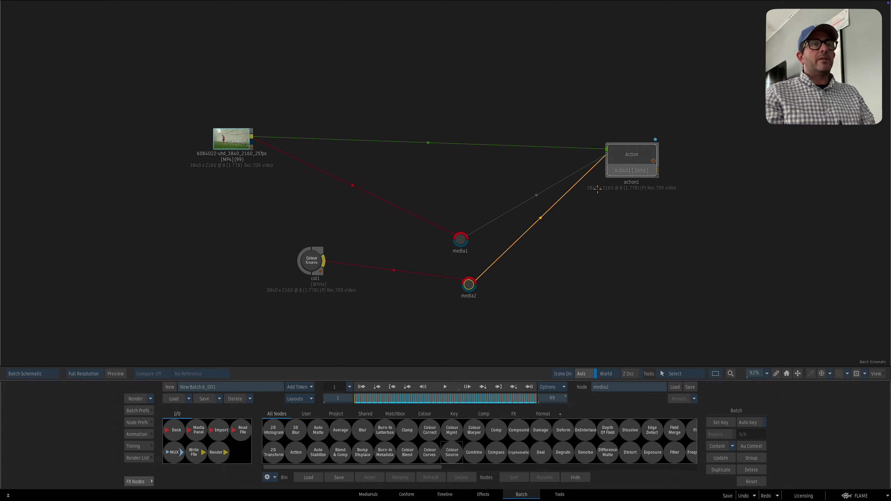
Enter the Action schematic and parent the white surface's axis to the cones axis
{"action": "double_click", "coordinate": [619, 166]}
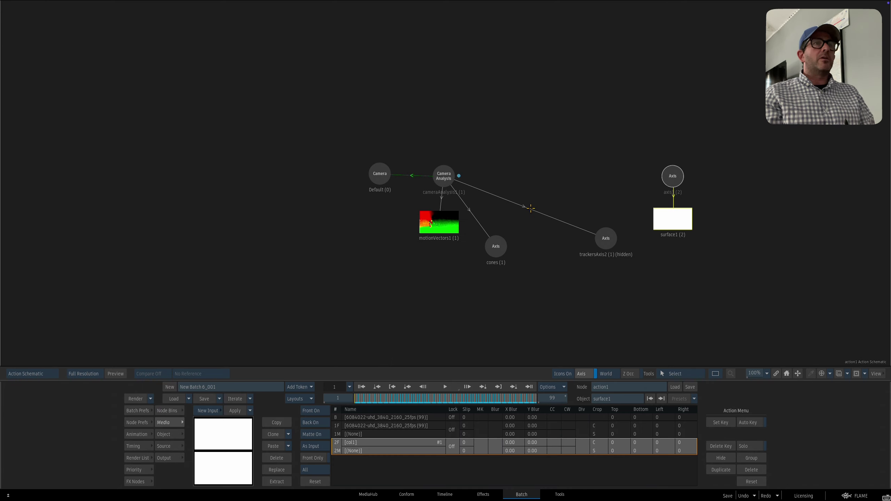
{"action": "left_click_drag", "start_coordinate": [530, 208], "coordinate": [459, 200]}
{"action": "left_click_drag", "start_coordinate": [590, 159], "coordinate": [407, 272]}
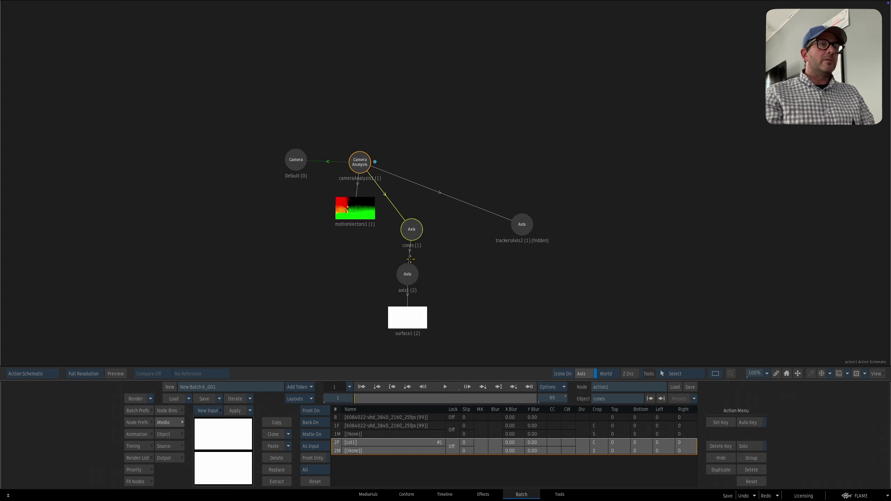
Reset the white surface axis's X, Y and Z position to 0
{"action": "left_click", "coordinate": [409, 277]}
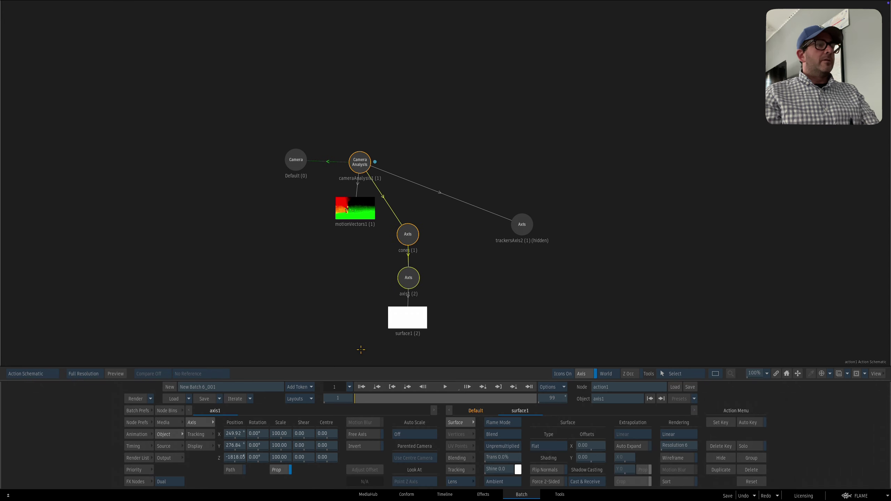
{"action": "left_click_drag", "start_coordinate": [407, 279], "coordinate": [411, 285]}
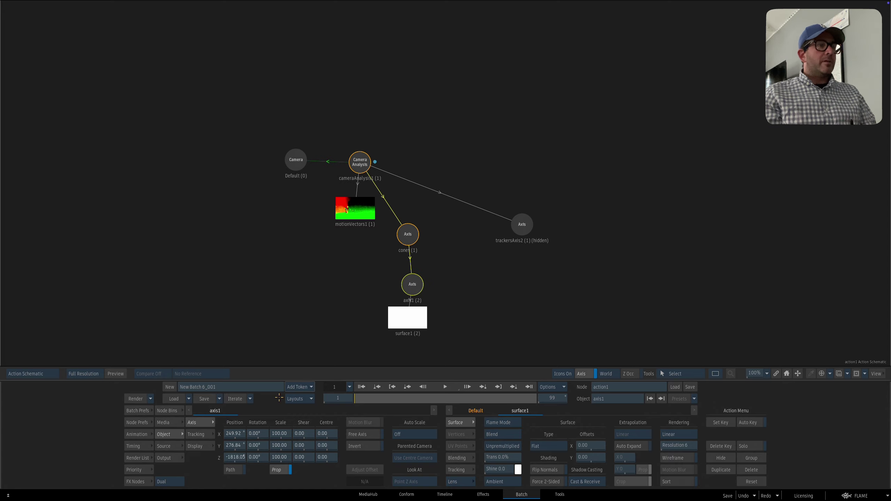
{"action": "left_click", "coordinate": [234, 433], "text": "ctrl"}
{"action": "left_click", "coordinate": [234, 444], "text": "ctrl"}
{"action": "left_click", "coordinate": [235, 456], "text": "ctrl"}
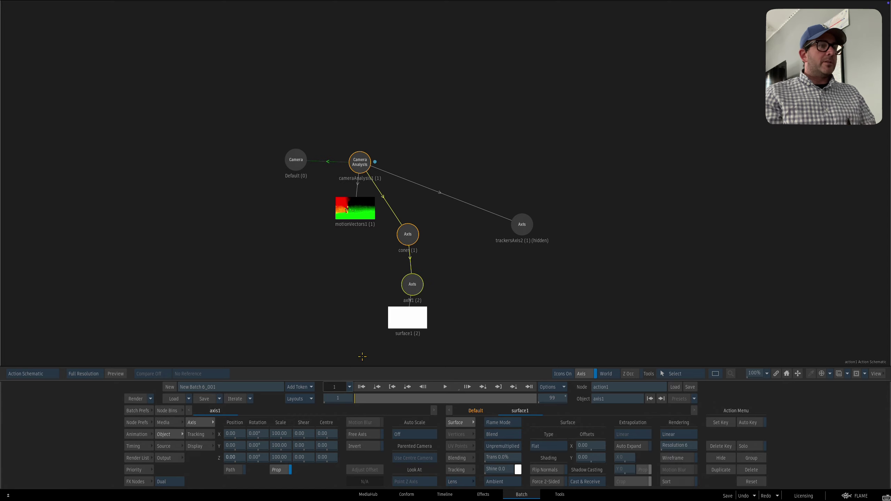
Scale the white surface's axis non-proportionally to 20 in X and 64 in Y, and scrub the opening frames to check it
{"action": "key", "text": "F4"}
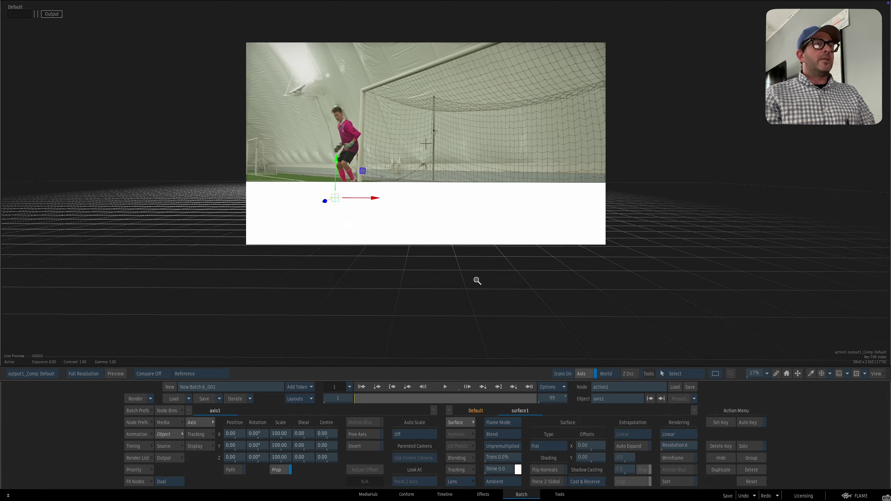
{"action": "mouse_move", "coordinate": [360, 401]}
{"action": "left_mouse_down"}
{"action": "mouse_move", "coordinate": [505, 400]}
{"action": "mouse_move", "coordinate": [352, 399]}
{"action": "left_mouse_up"}
{"action": "key", "text": "F8"}
{"action": "key", "text": "F4"}
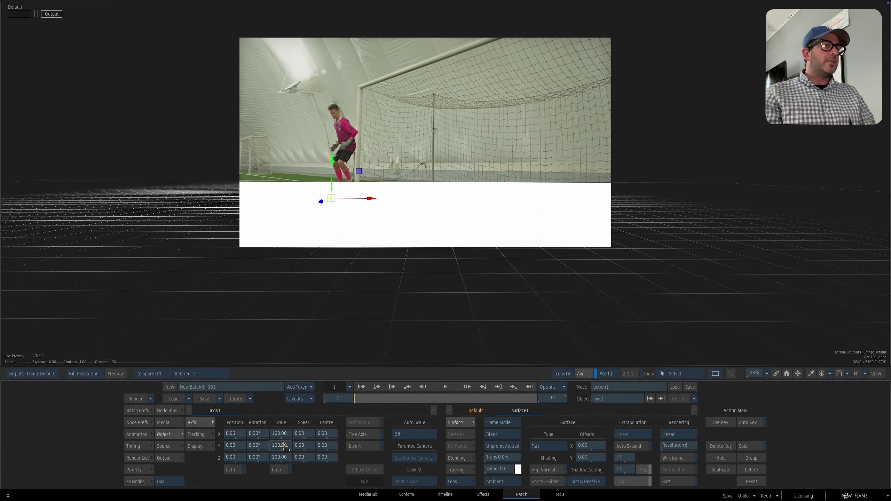
{"action": "left_click_drag", "start_coordinate": [280, 446], "coordinate": [266, 430]}
{"action": "left_click_drag", "start_coordinate": [394, 199], "coordinate": [453, 207]}
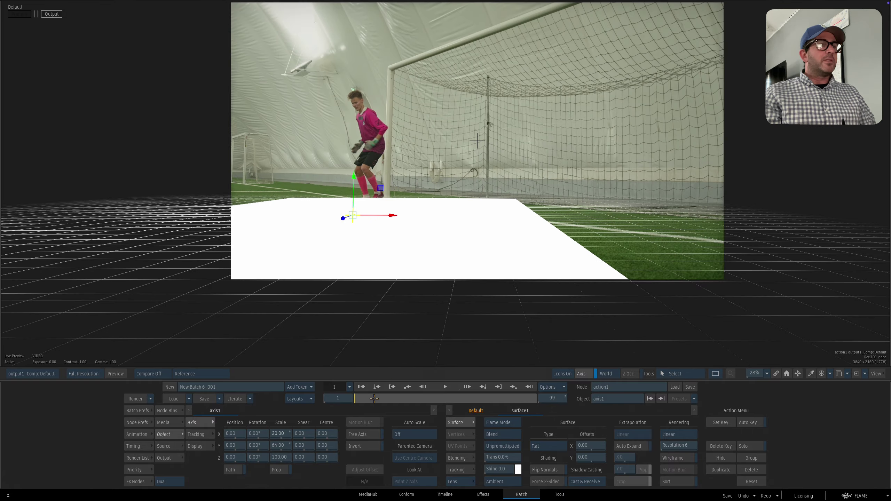
{"action": "left_click_drag", "start_coordinate": [370, 399], "coordinate": [323, 401]}
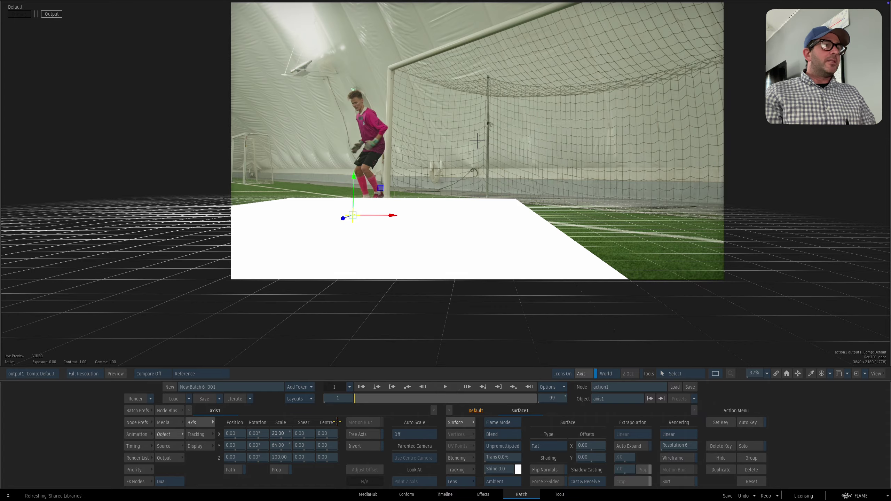
Set the white surface axis's Y scale to 96 and scrub the shot to check the coverage
{"action": "left_click_drag", "start_coordinate": [279, 450], "coordinate": [300, 448]}
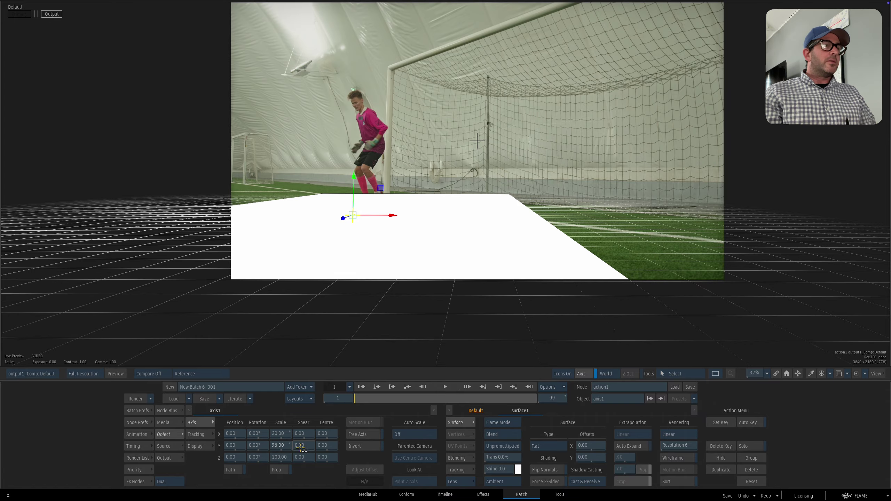
{"action": "left_click_drag", "start_coordinate": [368, 400], "coordinate": [425, 391]}
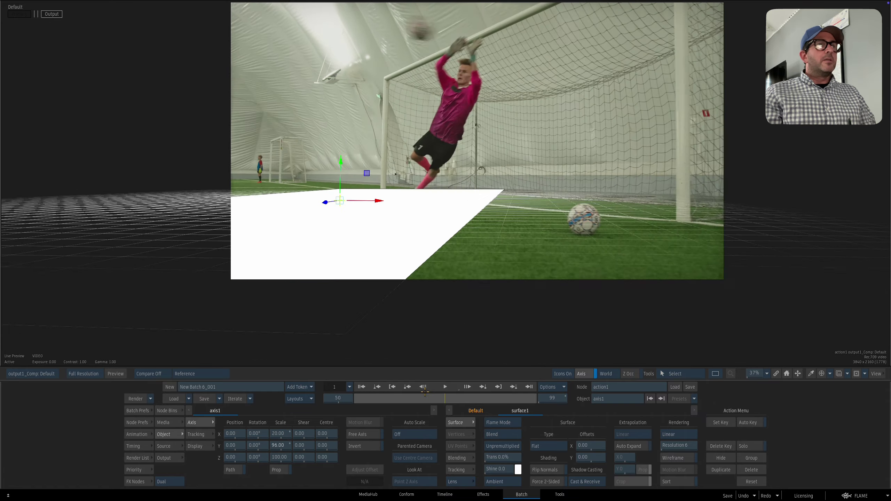
{"action": "key", "text": "Home"}
Move the white surface node lower, return to the Batch schematic, and add a third media input fed by the goalkeeper clip
{"action": "key", "text": "grave"}
{"action": "left_click_drag", "start_coordinate": [485, 291], "coordinate": [466, 224]}
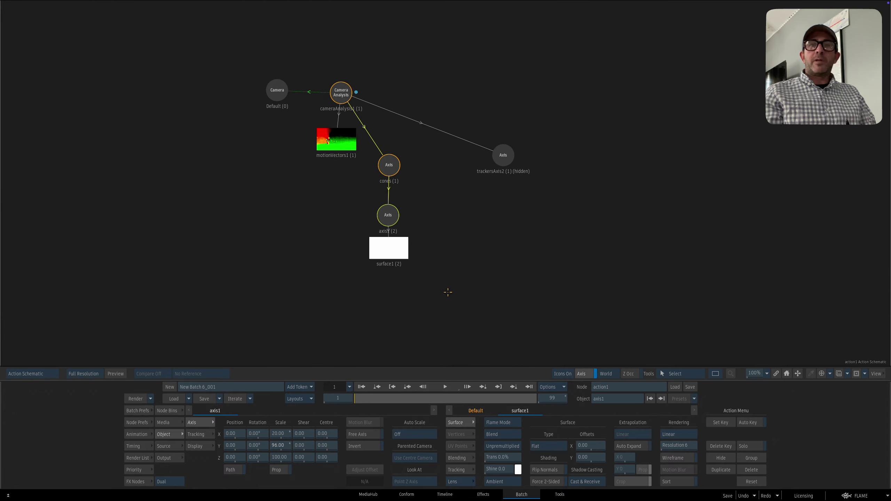
{"action": "left_click_drag", "start_coordinate": [397, 249], "coordinate": [402, 258]}
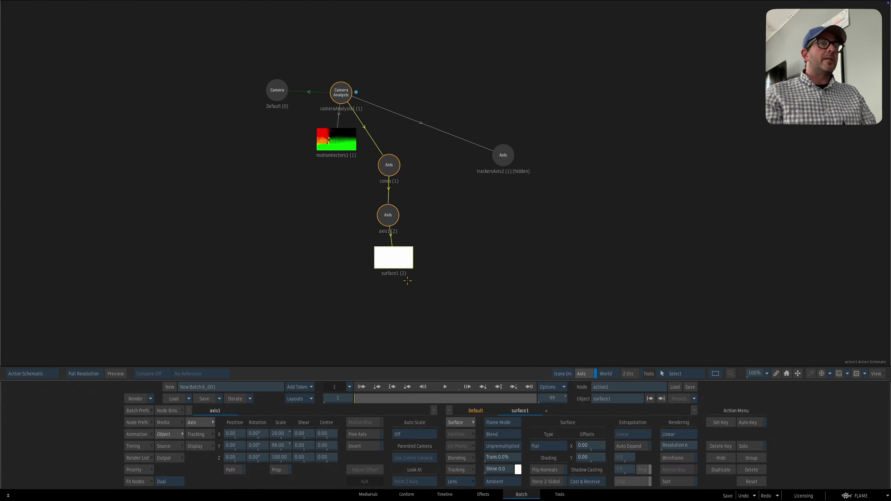
{"action": "key", "text": "grave"}
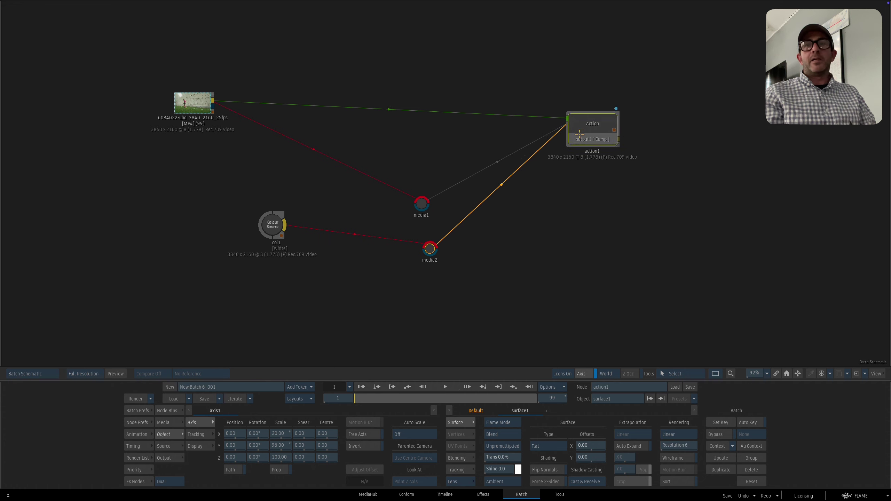
{"action": "left_click_drag", "start_coordinate": [579, 134], "coordinate": [546, 155]}
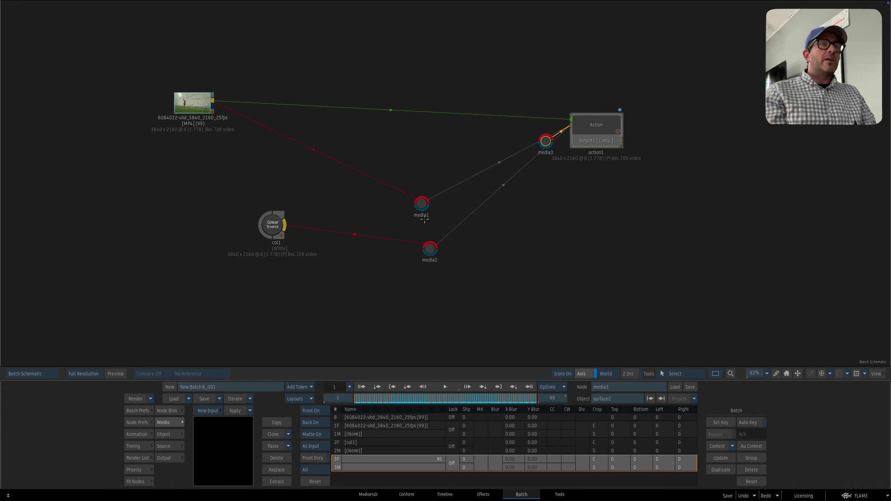
{"action": "left_click_drag", "start_coordinate": [420, 218], "coordinate": [414, 179]}
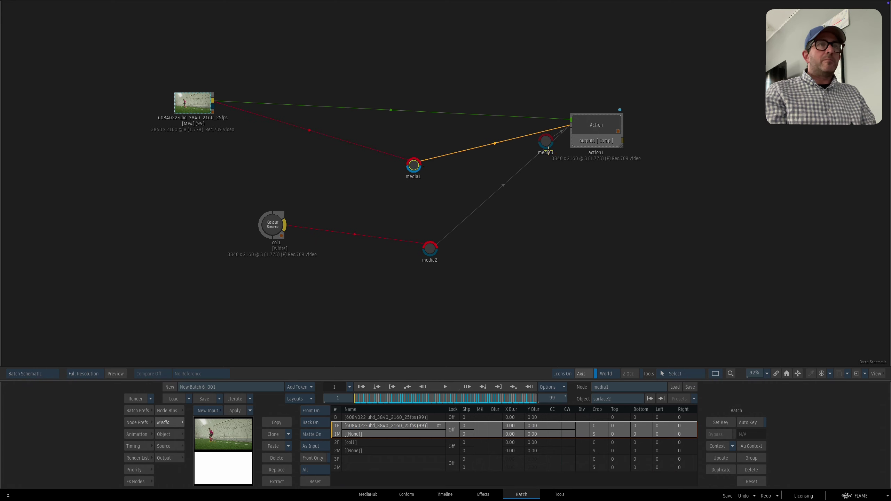
{"action": "left_click_drag", "start_coordinate": [542, 141], "coordinate": [420, 204]}
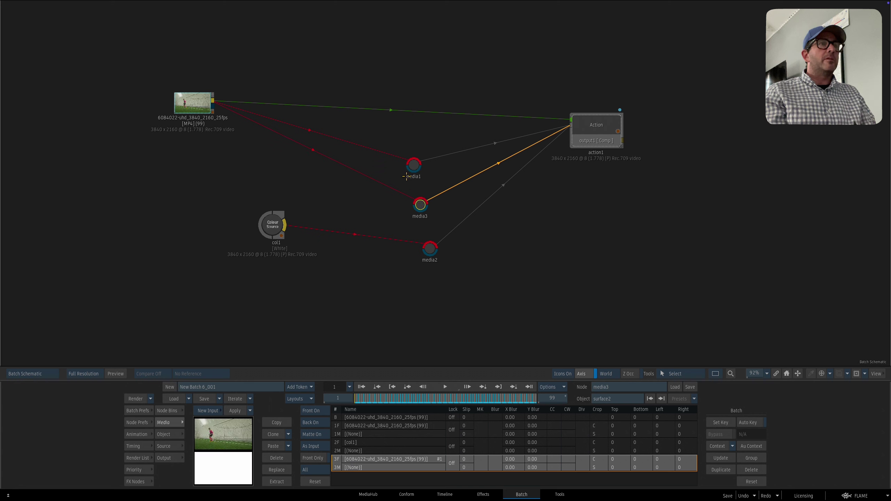
In the Action schematic, remove the new clip surface with its axis and attach a Diffuse Map of the clip to the white surface
{"action": "double_click", "coordinate": [586, 127]}
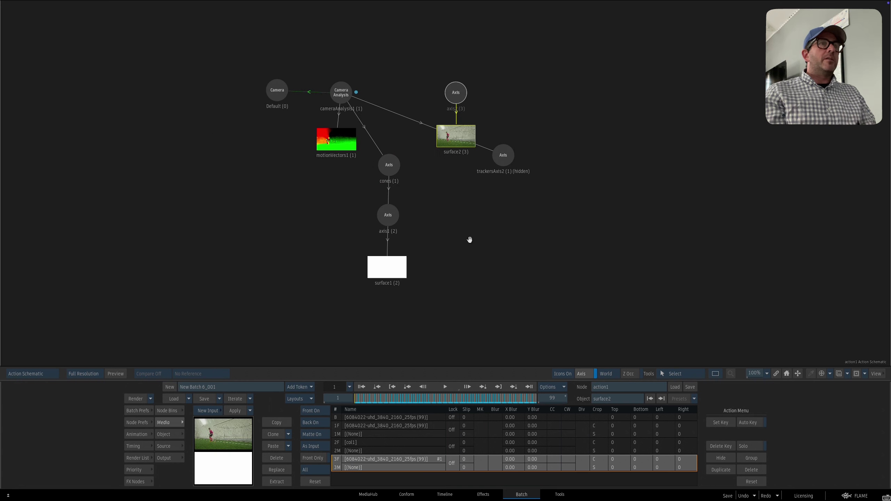
{"action": "left_click_drag", "start_coordinate": [462, 90], "coordinate": [464, 367]}
{"action": "left_click_drag", "start_coordinate": [403, 268], "coordinate": [408, 244]}
{"action": "left_click", "coordinate": [393, 241]}
{"action": "left_click", "coordinate": [167, 410]}
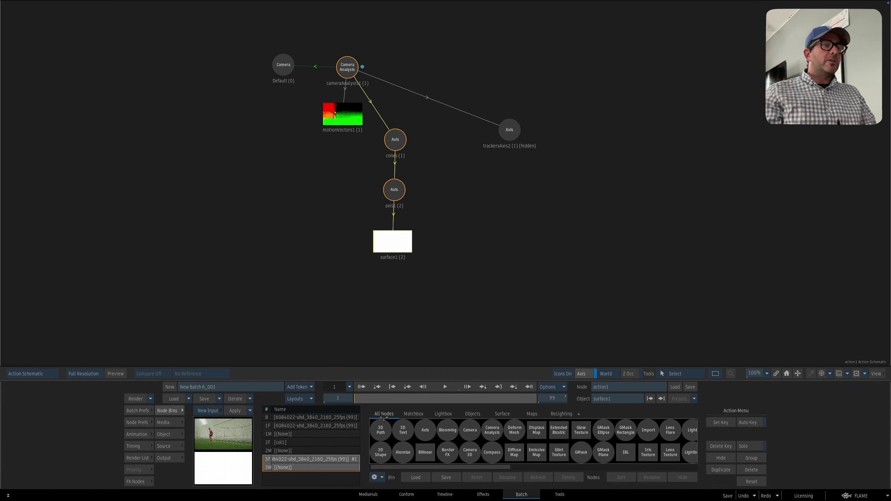
{"action": "double_click", "coordinate": [512, 450]}
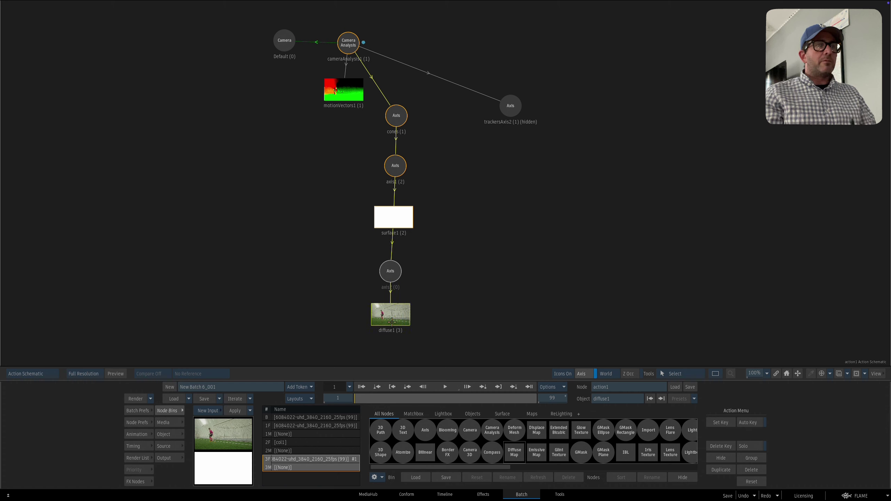
Set the diffuse map's texture mapping to Projection from the Default camera, and move the Default camera node slightly aside
{"action": "double_click", "coordinate": [391, 321]}
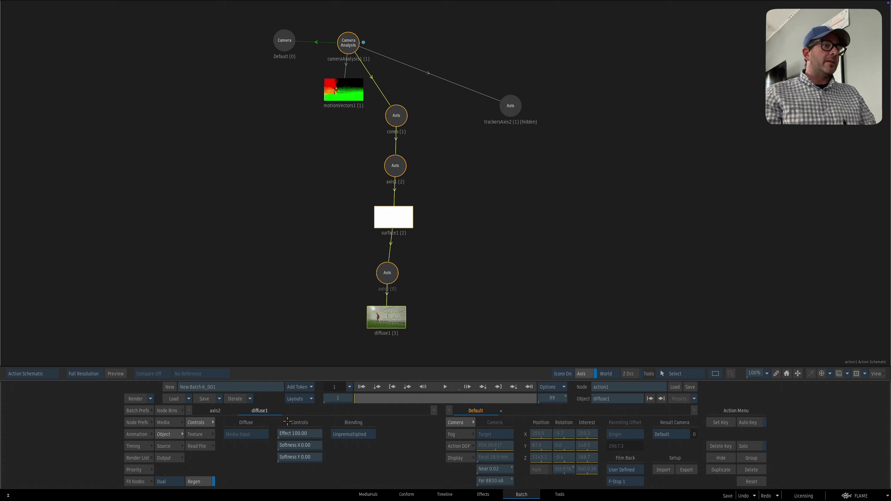
{"action": "left_click", "coordinate": [198, 434]}
{"action": "left_click", "coordinate": [298, 435]}
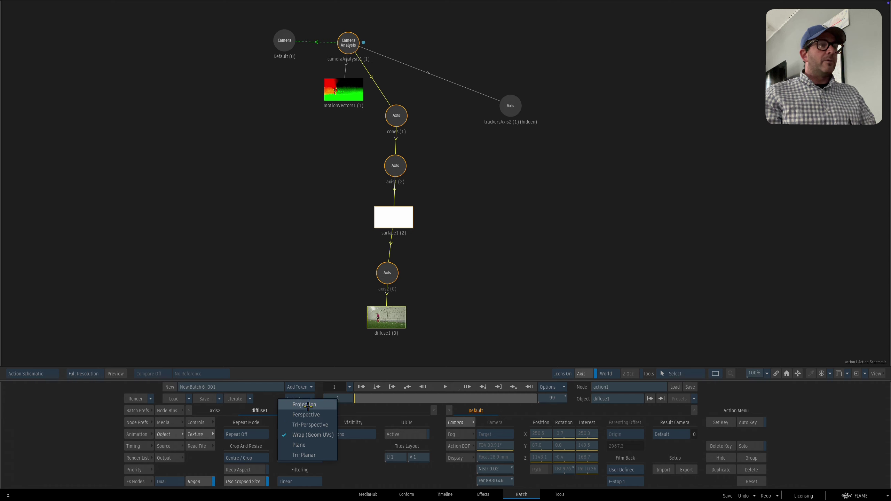
{"action": "left_click", "coordinate": [322, 407]}
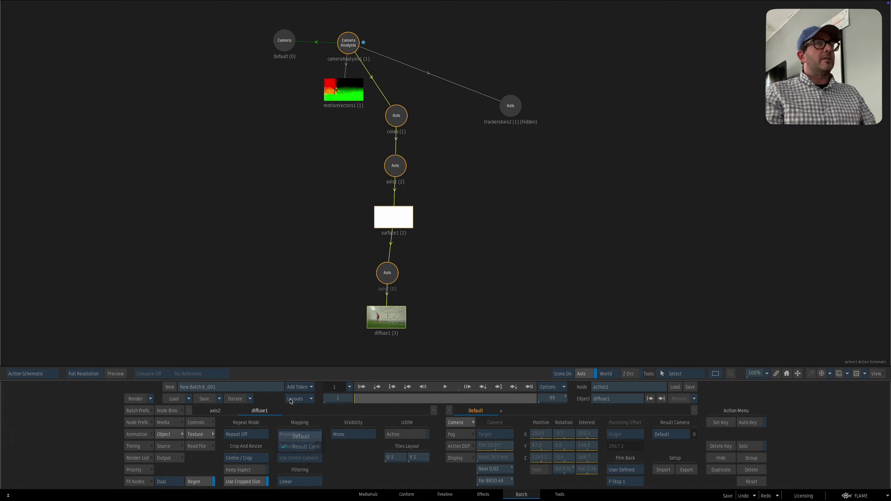
{"action": "left_click_drag", "start_coordinate": [289, 32], "coordinate": [269, 37]}
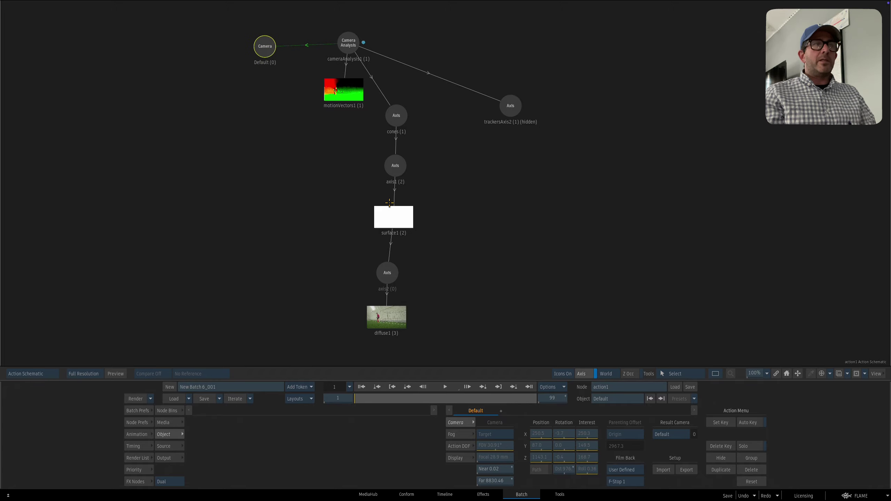
Examine the clip projected onto the ground surface in the Perspective view while scrubbing the opening frames
{"action": "key", "text": "F4"}
{"action": "left_click_drag", "start_coordinate": [416, 288], "coordinate": [402, 279]}
{"action": "left_click_drag", "start_coordinate": [353, 398], "coordinate": [266, 379]}
{"action": "key", "text": "F5"}
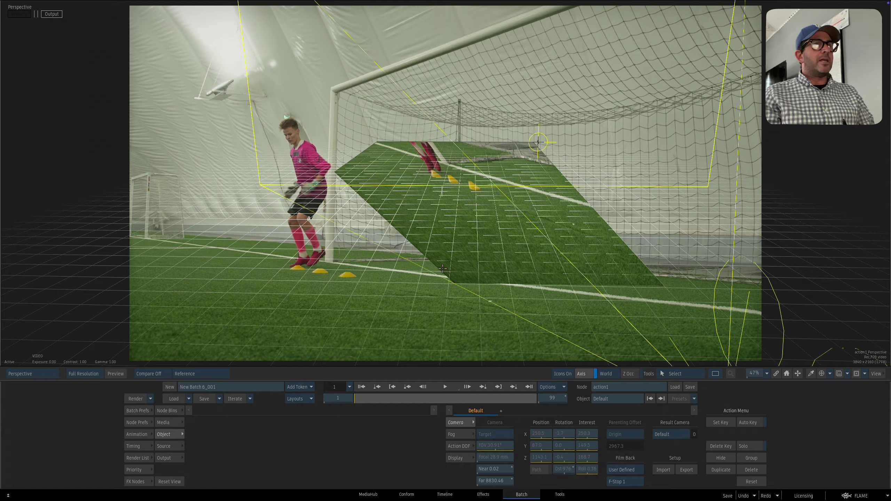
{"action": "left_click_drag", "start_coordinate": [464, 252], "coordinate": [486, 251]}
{"action": "left_click_drag", "start_coordinate": [367, 395], "coordinate": [277, 387]}
{"action": "mouse_move", "coordinate": [367, 391]}
{"action": "left_mouse_down"}
{"action": "mouse_move", "coordinate": [453, 394]}
{"action": "mouse_move", "coordinate": [353, 387]}
{"action": "left_mouse_up"}
{"action": "left_click_drag", "start_coordinate": [370, 341], "coordinate": [359, 362]}
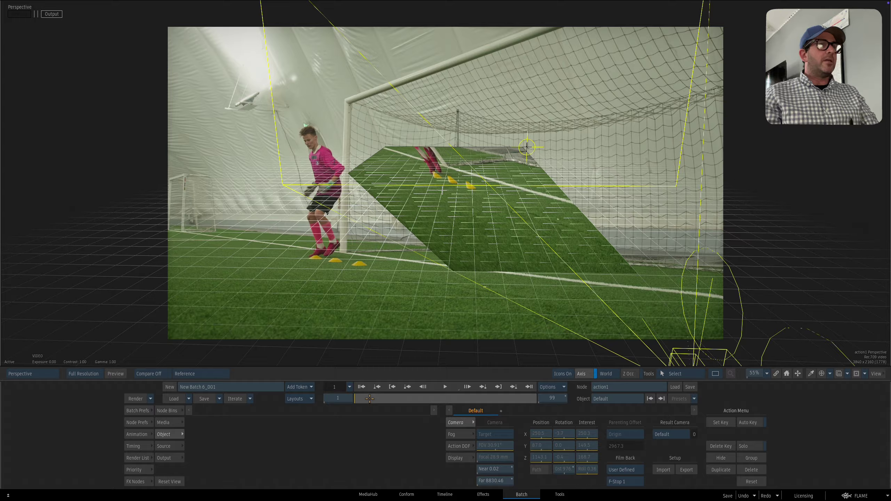
Compare the projected surface in the Perspective view and through the Default camera over the opening frames
{"action": "key", "text": "F4"}
{"action": "key", "text": "F8"}
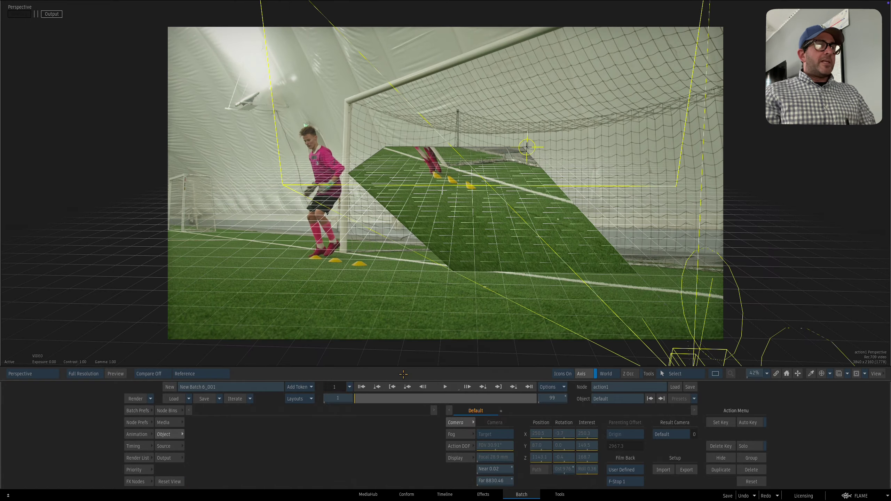
{"action": "left_click_drag", "start_coordinate": [508, 292], "coordinate": [347, 398]}
{"action": "left_click_drag", "start_coordinate": [458, 284], "coordinate": [487, 167]}
{"action": "mouse_move", "coordinate": [372, 398]}
{"action": "left_mouse_down"}
{"action": "mouse_move", "coordinate": [428, 398]}
{"action": "mouse_move", "coordinate": [356, 398]}
{"action": "left_mouse_up"}
{"action": "key", "text": "F4"}
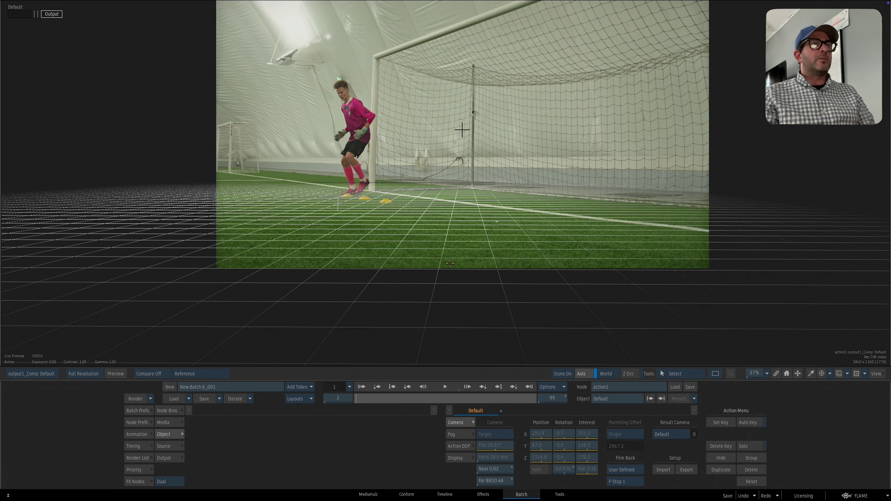
Add a new Camera node in the Action schematic and parent it to the white surface
{"action": "key", "text": "F8"}
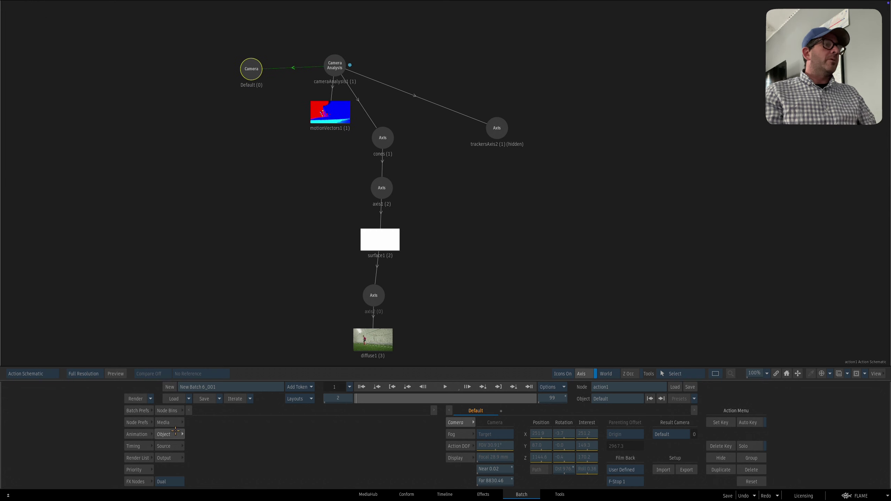
{"action": "left_click", "coordinate": [174, 411]}
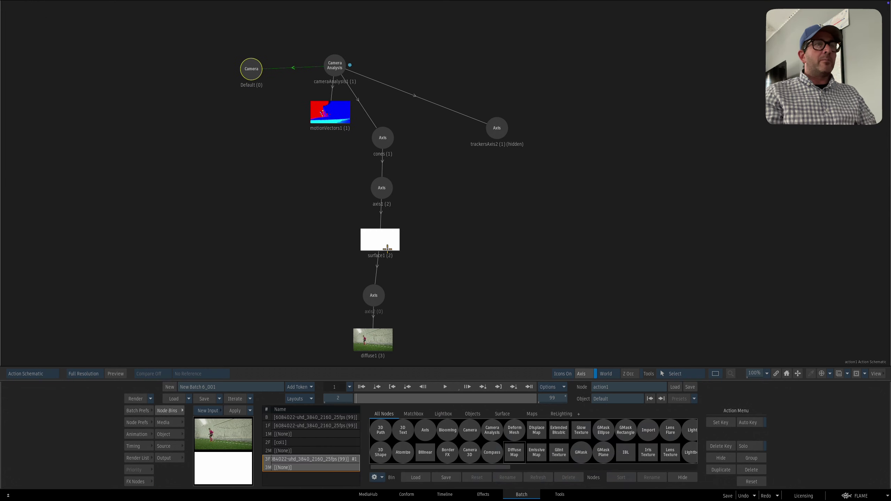
{"action": "left_click_drag", "start_coordinate": [388, 248], "coordinate": [378, 253]}
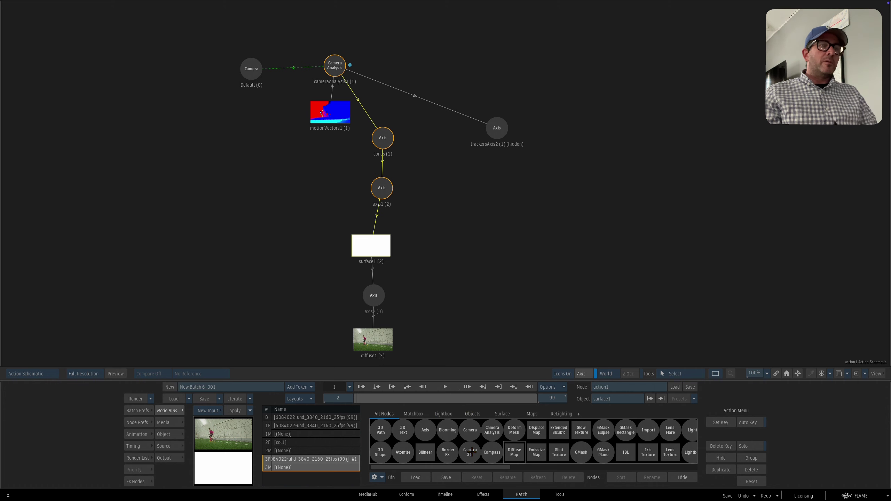
{"action": "left_click_drag", "start_coordinate": [469, 436], "coordinate": [460, 254]}
{"action": "left_click_drag", "start_coordinate": [365, 247], "coordinate": [369, 246]}
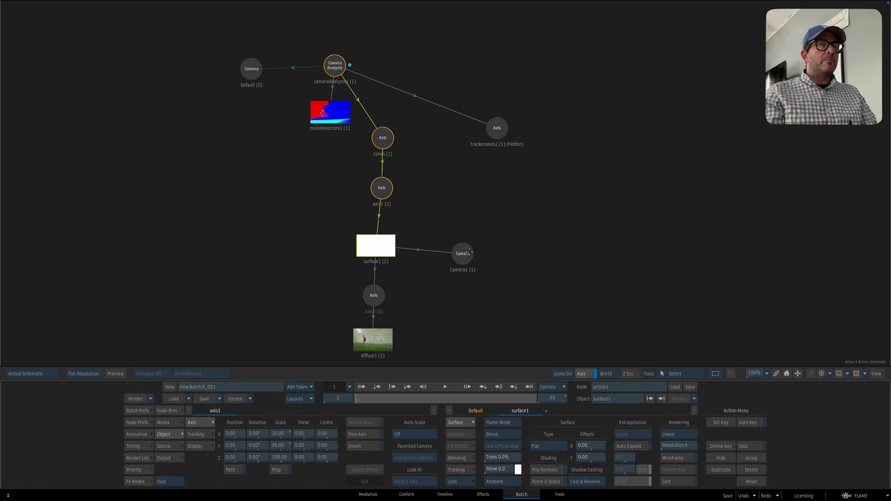
Rename the camera attached to the surface as top and adjust its node position in the schematic
{"action": "left_click_drag", "start_coordinate": [460, 254], "coordinate": [456, 258]}
{"action": "left_click", "coordinate": [617, 399]}
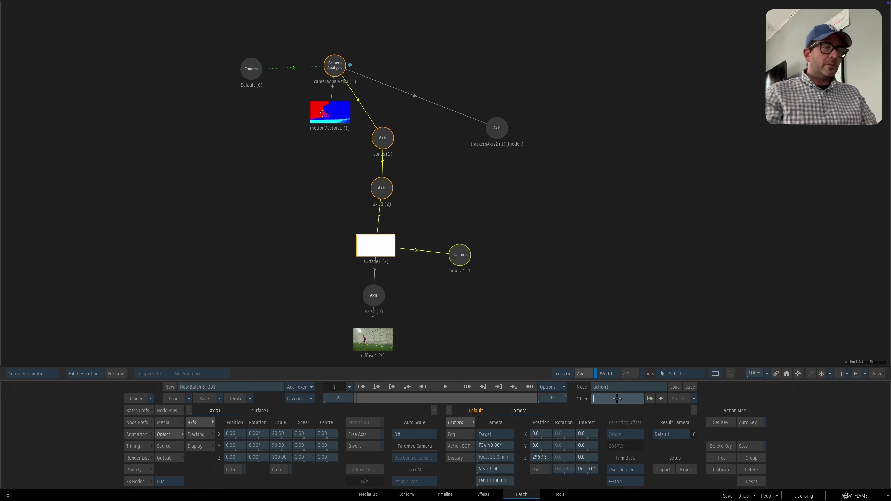
{"action": "type", "text": "top"}
{"action": "key", "text": "Return"}
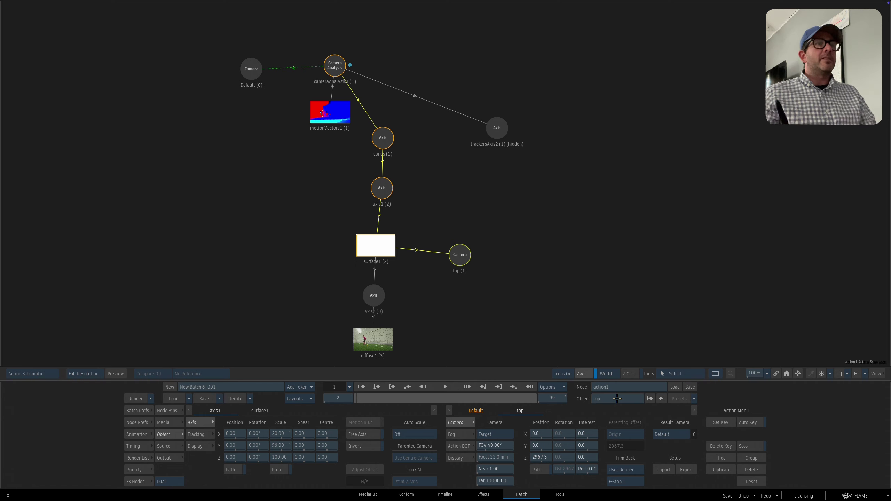
{"action": "left_click_drag", "start_coordinate": [455, 257], "coordinate": [464, 250]}
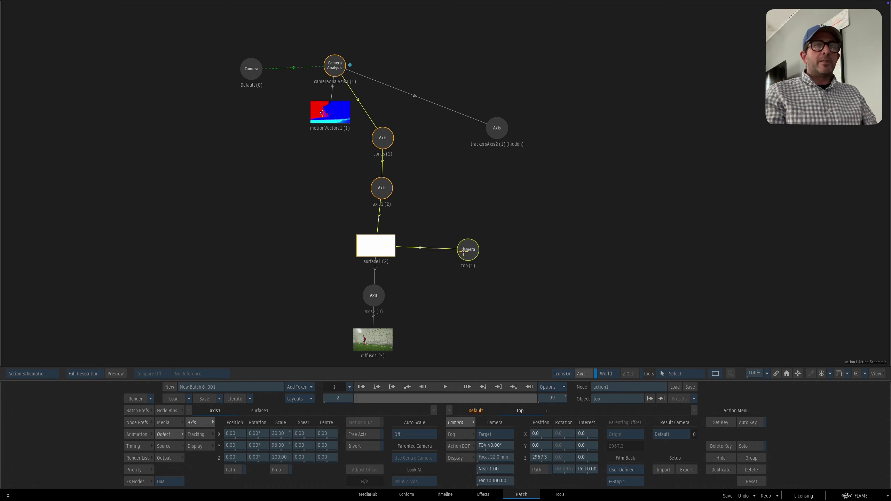
Set the result camera to top, show only selected icons, and scrub the opening frames to check its view of the grass
{"action": "left_click", "coordinate": [670, 434]}
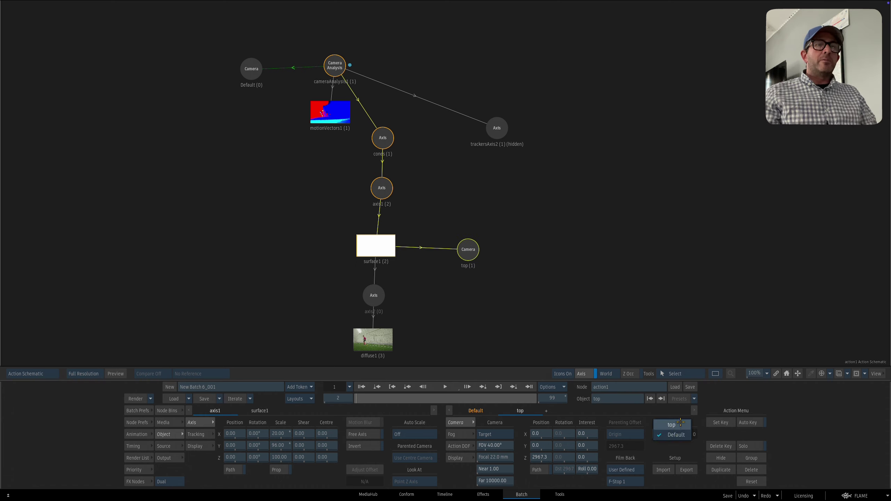
{"action": "left_click", "coordinate": [673, 424]}
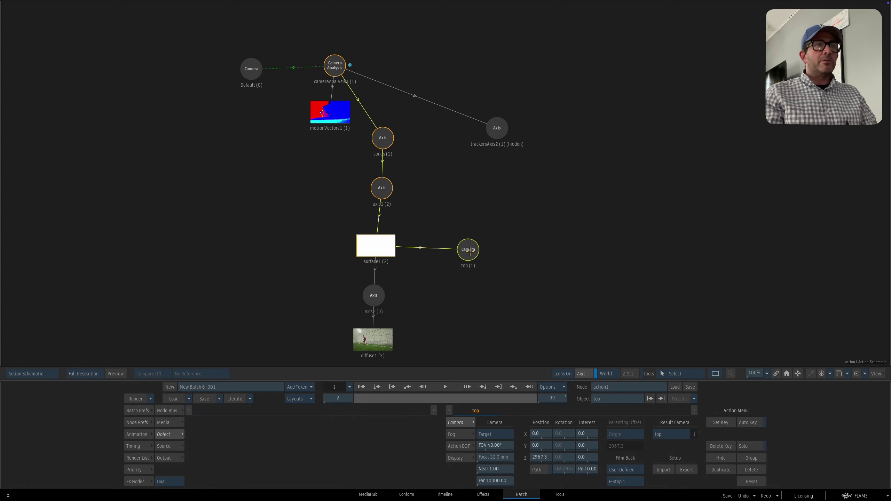
{"action": "key", "text": "F1"}
{"action": "left_click_drag", "start_coordinate": [473, 281], "coordinate": [441, 302]}
{"action": "key", "text": "shift+i"}
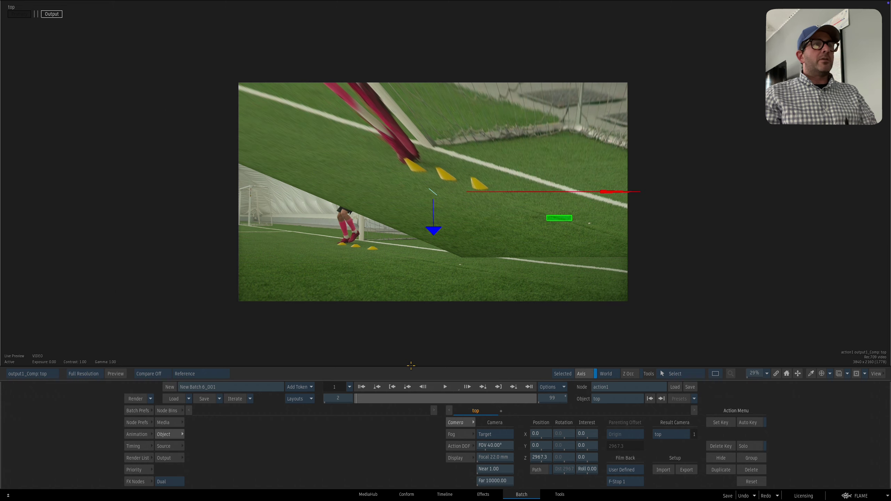
{"action": "left_click_drag", "start_coordinate": [374, 398], "coordinate": [311, 387]}
{"action": "mouse_move", "coordinate": [367, 396]}
{"action": "left_mouse_down"}
{"action": "mouse_move", "coordinate": [502, 397]}
{"action": "mouse_move", "coordinate": [354, 397]}
{"action": "left_mouse_up"}
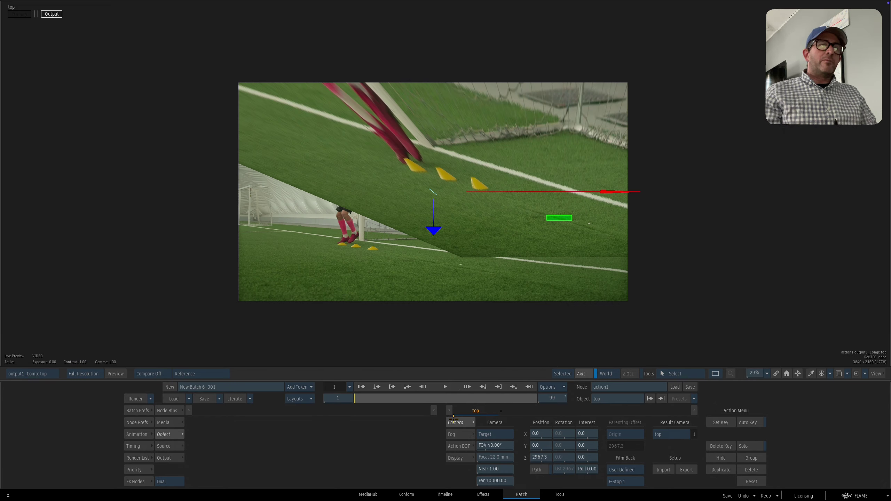
Set the top camera's Z position to 2016.3, scrubbing the opening frames to judge the framing
{"action": "left_click_drag", "start_coordinate": [541, 460], "coordinate": [132, 391]}
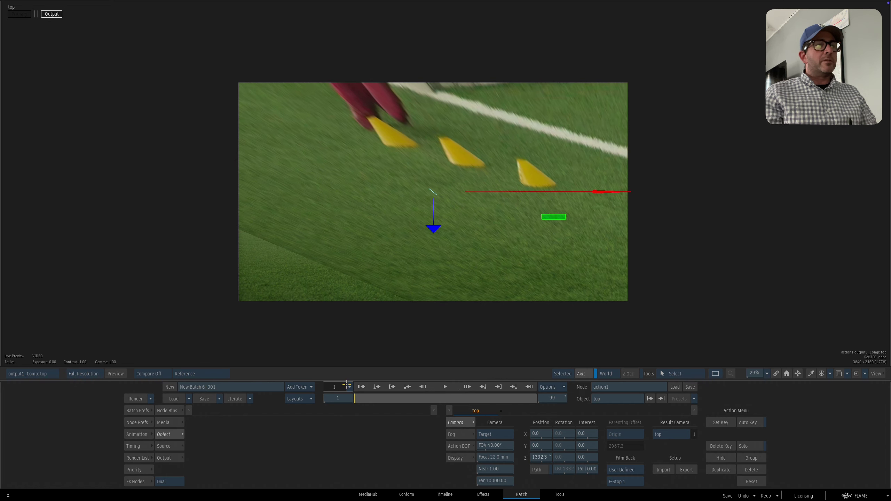
{"action": "left_click_drag", "start_coordinate": [355, 397], "coordinate": [390, 391]}
{"action": "left_click", "coordinate": [392, 390]}
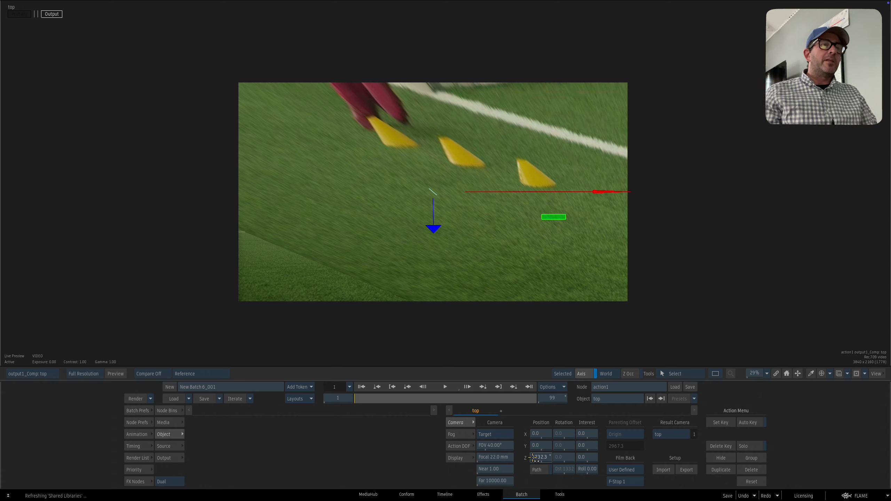
{"action": "left_click_drag", "start_coordinate": [534, 458], "coordinate": [719, 426]}
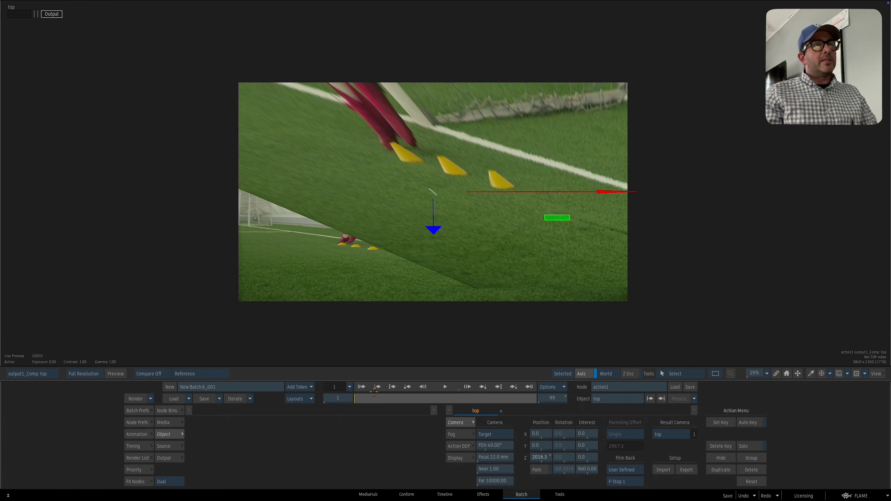
Check the top camera's framing over the opening frames and set its camera type to Free
{"action": "left_click_drag", "start_coordinate": [373, 398], "coordinate": [354, 398]}
{"action": "mouse_move", "coordinate": [448, 314]}
{"action": "left_mouse_down"}
{"action": "mouse_move", "coordinate": [447, 301]}
{"action": "mouse_move", "coordinate": [438, 311]}
{"action": "left_mouse_up"}
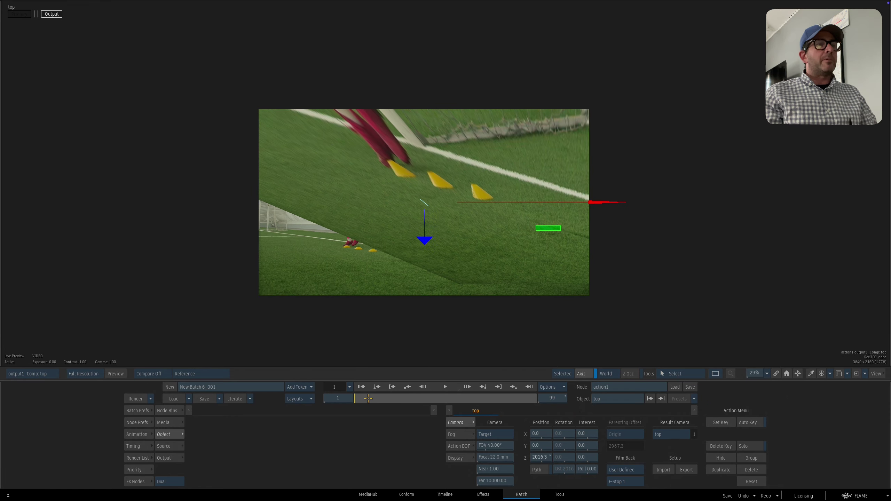
{"action": "left_click_drag", "start_coordinate": [376, 400], "coordinate": [214, 403]}
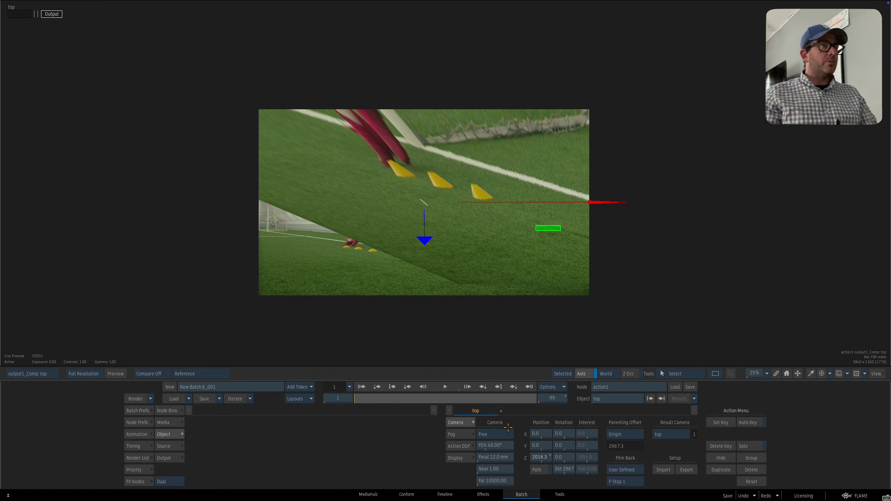
Check the top camera's placement above the ground surface from the side view
{"action": "key", "text": "F1"}
{"action": "key", "text": "F3"}
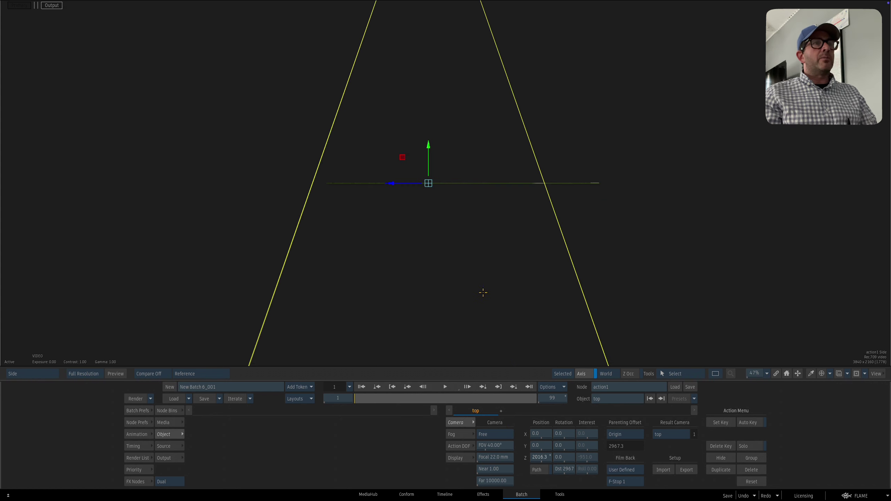
{"action": "left_click_drag", "start_coordinate": [483, 292], "coordinate": [498, 275]}
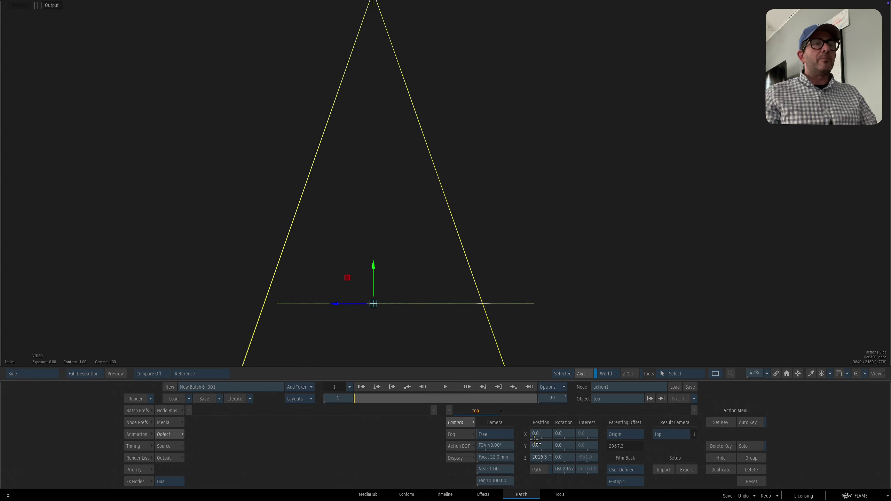
{"action": "key", "text": "F4"}
{"action": "key", "text": "F1"}
Try changing the top camera's Y position and its X and Z rotation, and reset all of them to 0
{"action": "left_click_drag", "start_coordinate": [566, 434], "coordinate": [575, 463]}
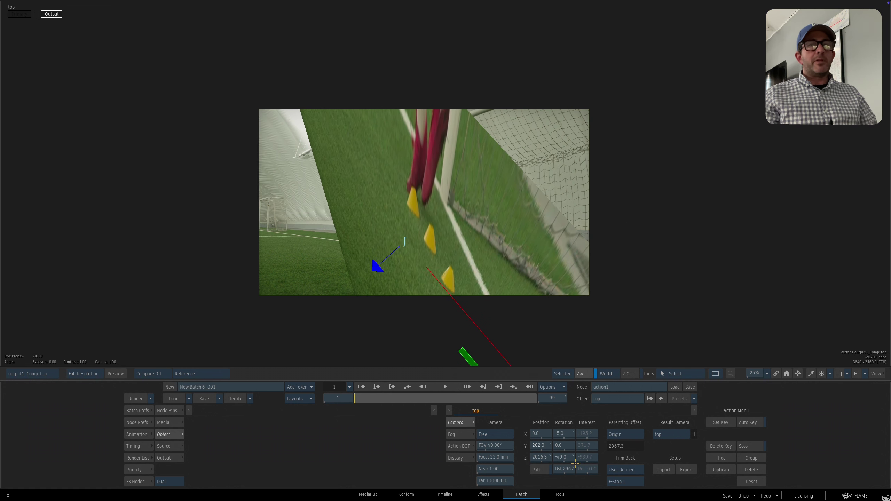
{"action": "left_click", "coordinate": [543, 445], "text": "ctrl"}
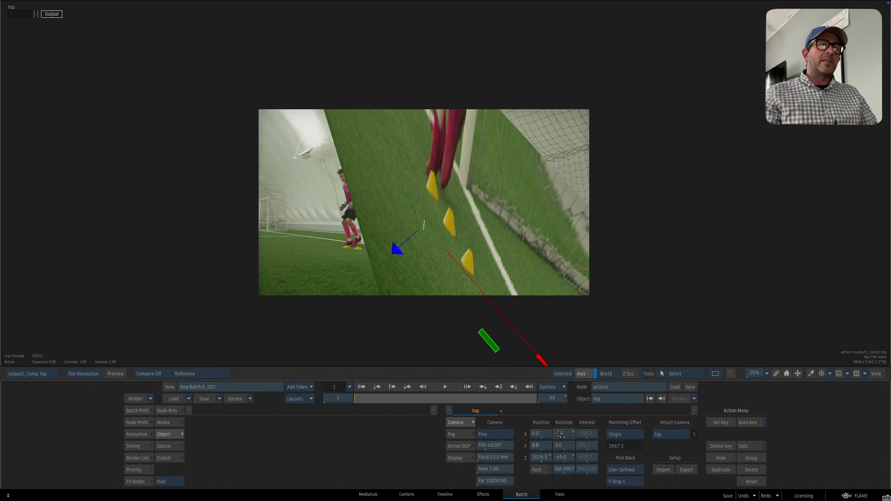
{"action": "left_click", "coordinate": [562, 434], "text": "ctrl"}
{"action": "left_click", "coordinate": [564, 458], "text": "ctrl"}
Select surface1 in the Action schematic and turn the back clip off for the action1 output
{"action": "key", "text": "F8"}
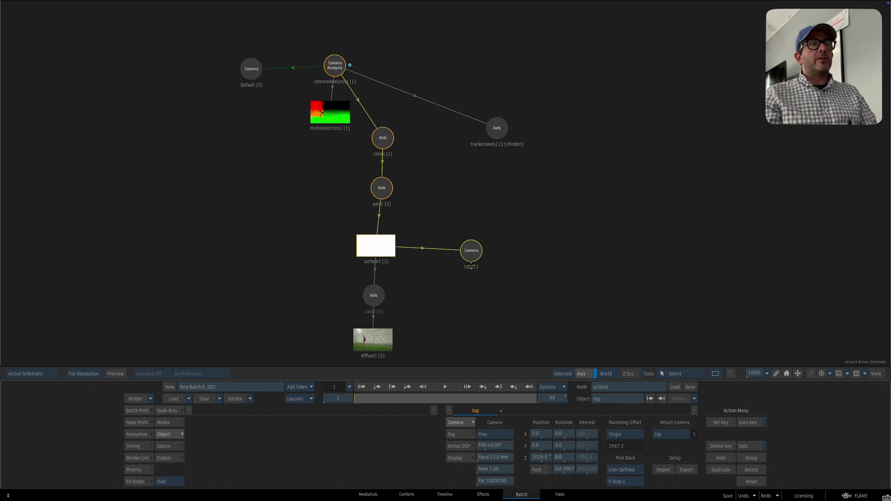
{"action": "left_click", "coordinate": [384, 248]}
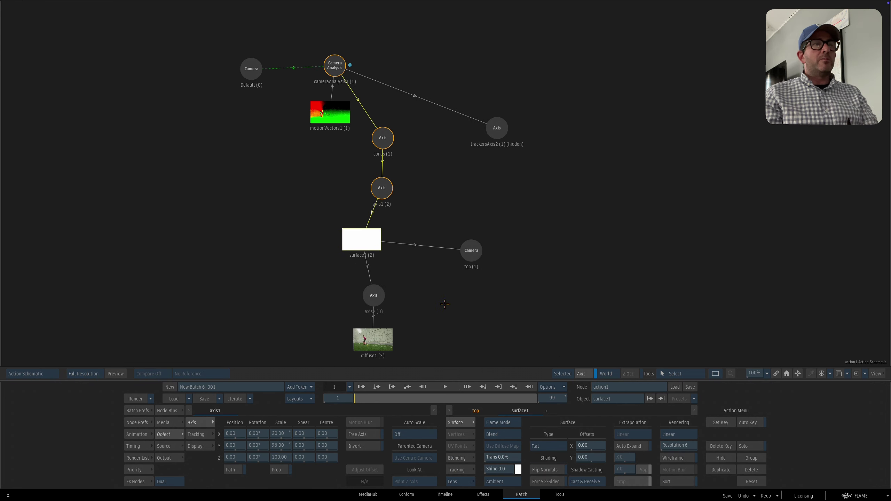
{"action": "key", "text": "F4"}
{"action": "left_click_drag", "start_coordinate": [368, 399], "coordinate": [353, 382]}
{"action": "left_click_drag", "start_coordinate": [418, 265], "coordinate": [412, 292]}
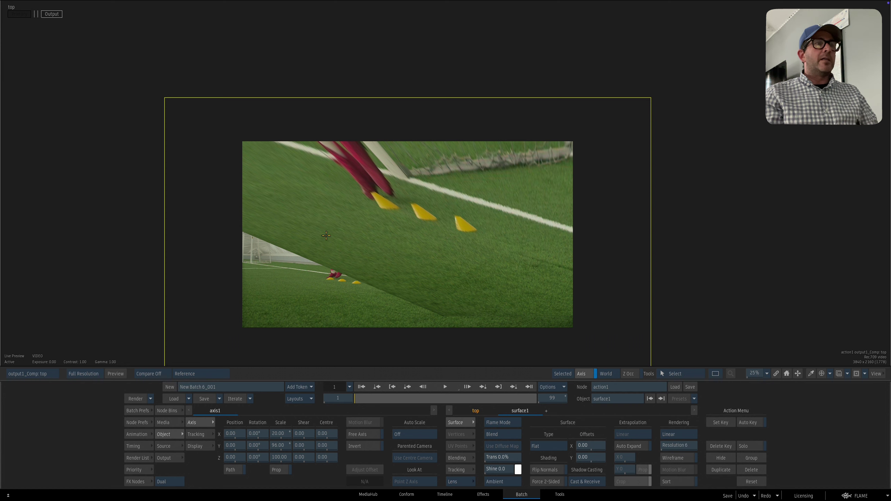
{"action": "left_click", "coordinate": [167, 422]}
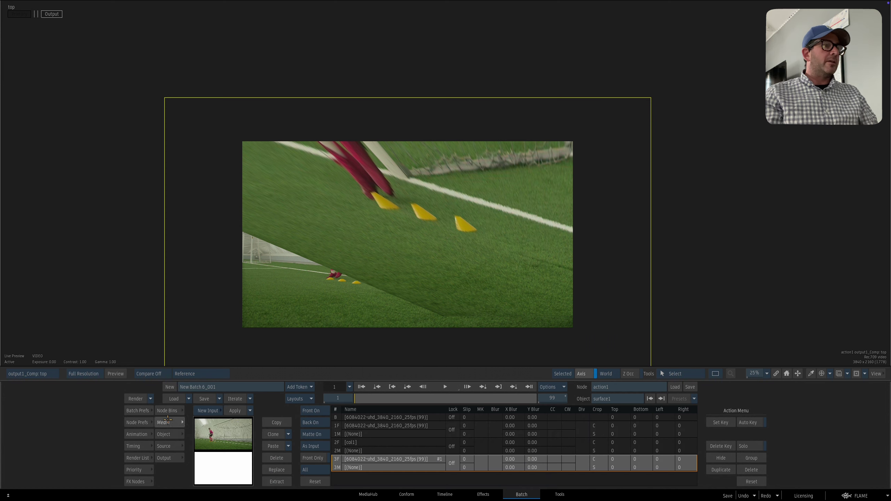
{"action": "left_click", "coordinate": [315, 425]}
{"action": "key", "text": "Escape"}
Add a Paint node fed by the action1 output in the batch schematic and open it for editing
{"action": "left_click_drag", "start_coordinate": [457, 300], "coordinate": [269, 330]}
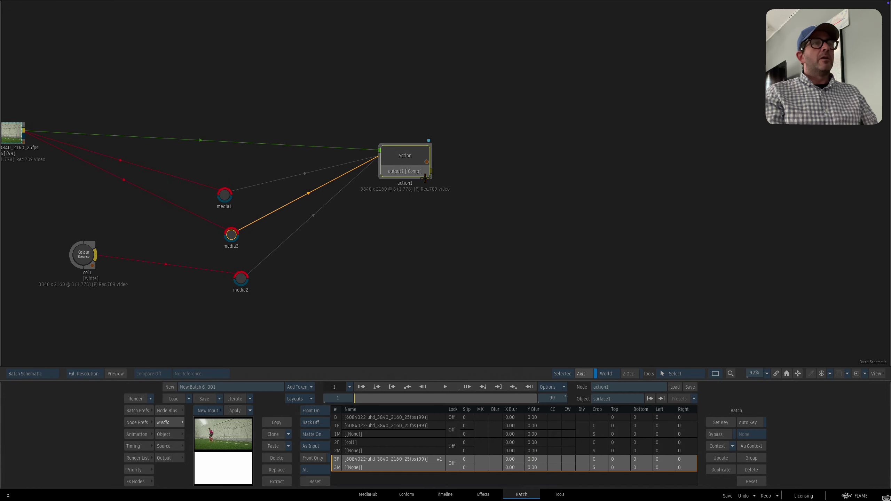
{"action": "left_click_drag", "start_coordinate": [402, 170], "coordinate": [407, 164]}
{"action": "left_click", "coordinate": [140, 480]}
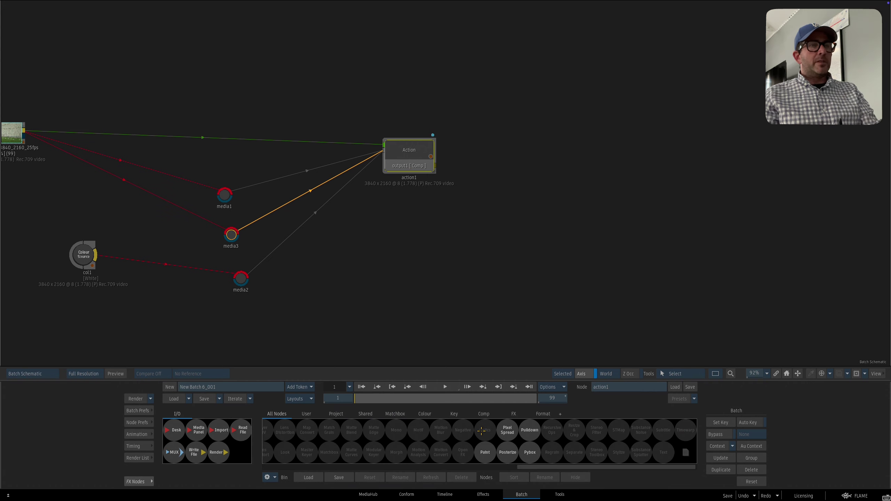
{"action": "mouse_move", "coordinate": [486, 454]}
{"action": "left_mouse_down"}
{"action": "mouse_move", "coordinate": [473, 171]}
{"action": "mouse_move", "coordinate": [463, 177]}
{"action": "mouse_move", "coordinate": [562, 178]}
{"action": "left_mouse_up"}
{"action": "double_click", "coordinate": [563, 176]}
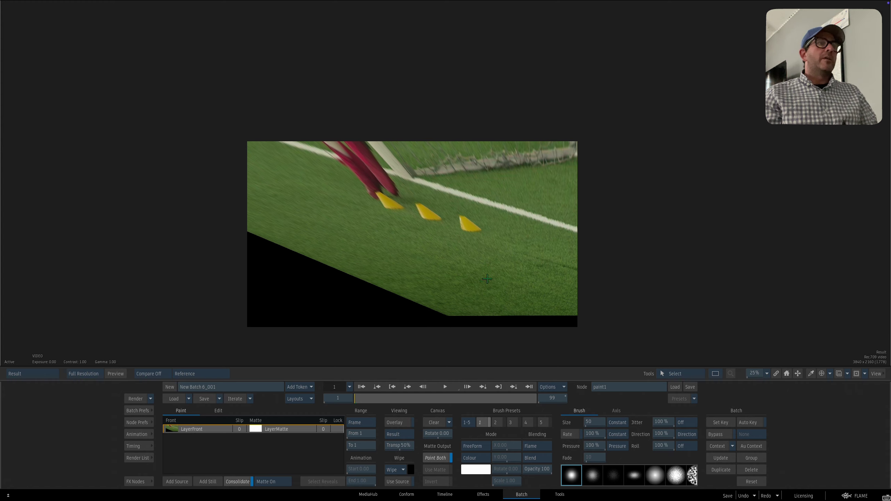
Set the paint range to Sequence and the paint mode to Rec Clone
{"action": "left_click_drag", "start_coordinate": [361, 399], "coordinate": [244, 380]}
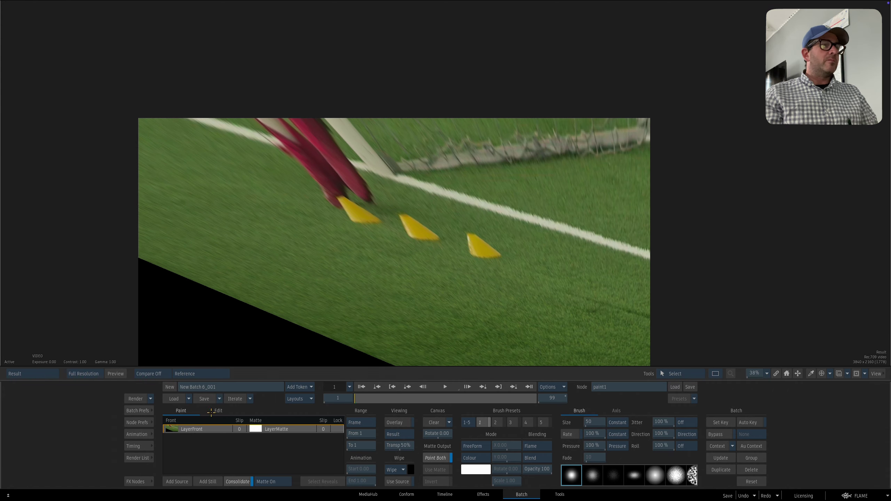
{"action": "left_click", "coordinate": [361, 422]}
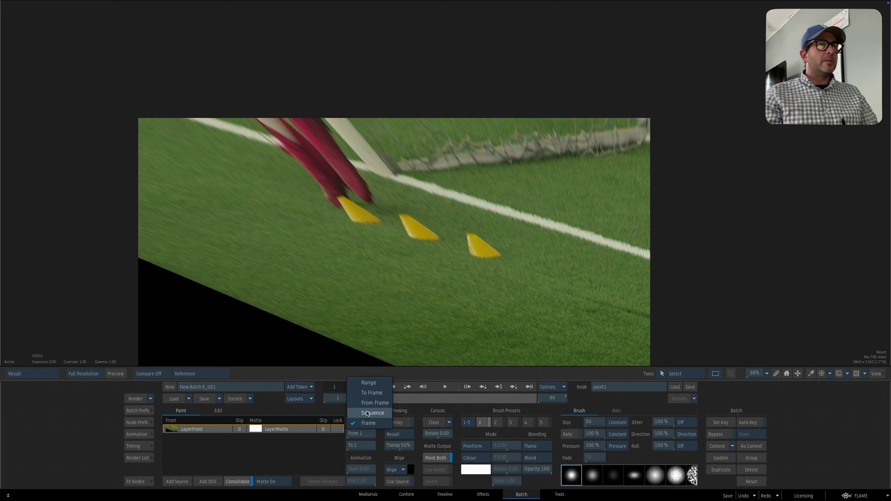
{"action": "left_click", "coordinate": [361, 408]}
{"action": "left_click_drag", "start_coordinate": [430, 274], "coordinate": [450, 260]}
{"action": "left_click_drag", "start_coordinate": [450, 260], "coordinate": [469, 429]}
{"action": "left_click", "coordinate": [469, 457]}
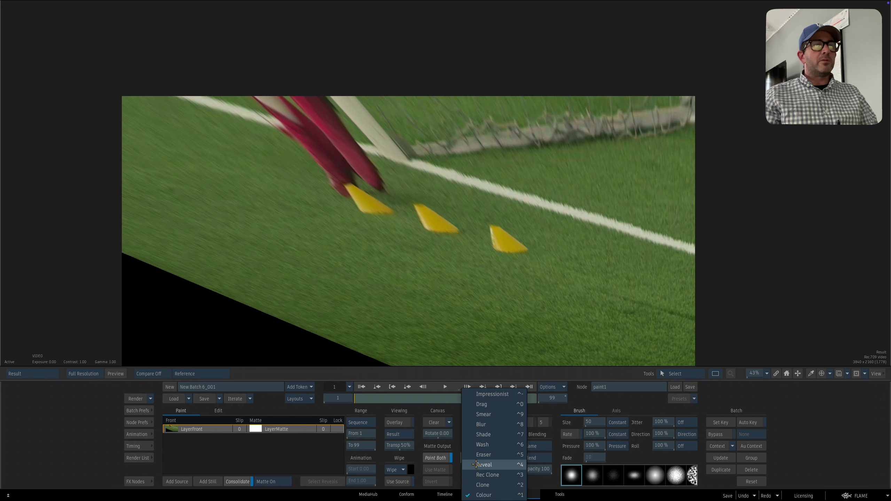
{"action": "left_click", "coordinate": [476, 470]}
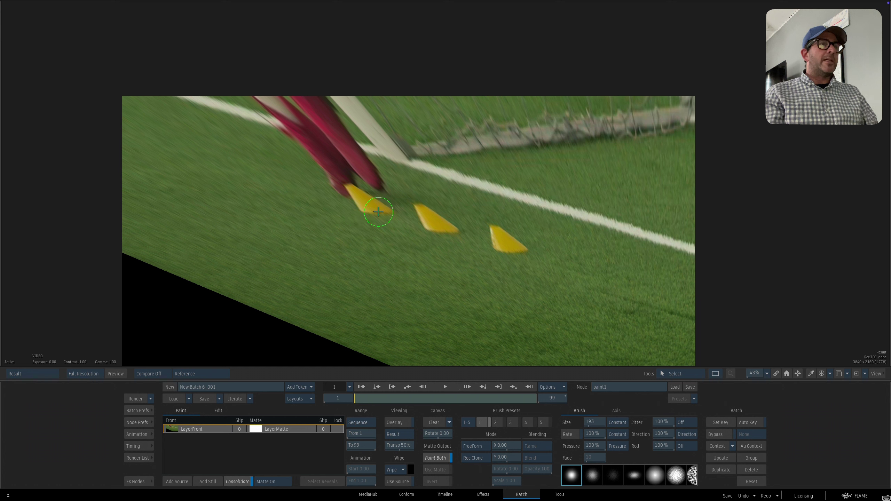
With a brush size of 259 and a clone offset of X 195, Y 235, paint out the three yellow cones with grass
{"action": "left_click_drag", "start_coordinate": [378, 211], "coordinate": [401, 205]}
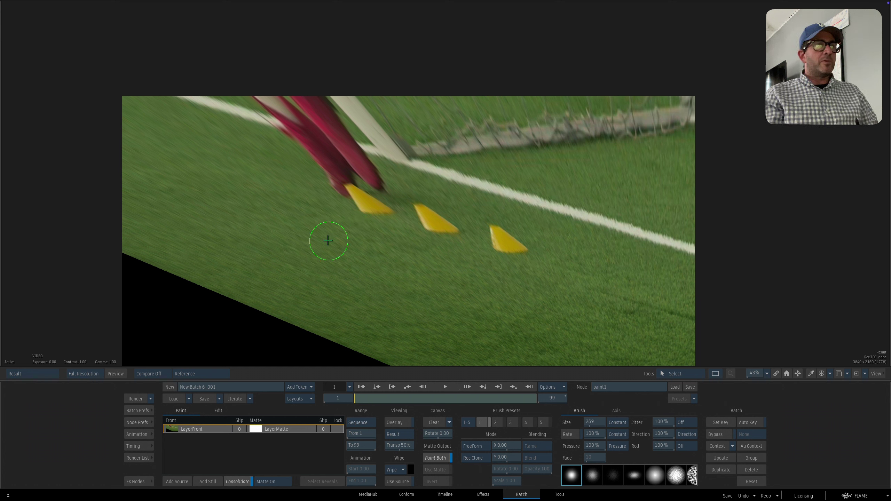
{"action": "left_click_drag", "start_coordinate": [315, 245], "coordinate": [333, 221]}
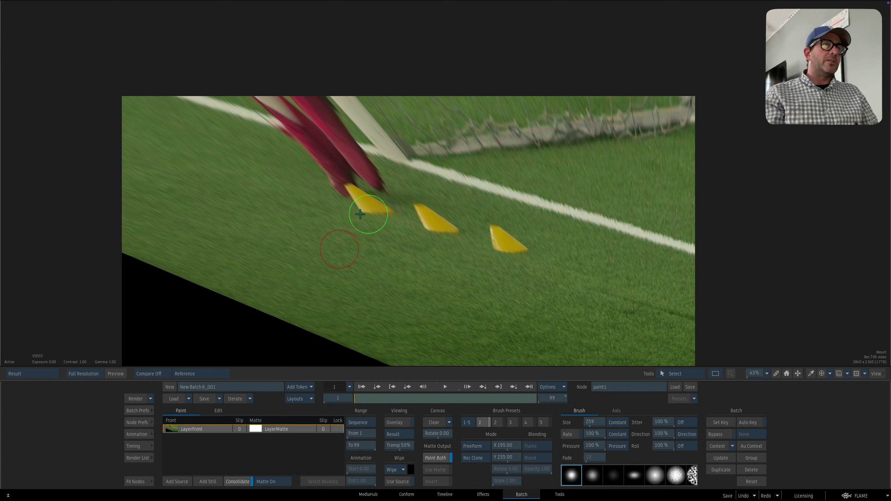
{"action": "mouse_move", "coordinate": [368, 213]}
{"action": "left_mouse_down"}
{"action": "mouse_move", "coordinate": [338, 189]}
{"action": "mouse_move", "coordinate": [394, 219]}
{"action": "mouse_move", "coordinate": [454, 224]}
{"action": "mouse_move", "coordinate": [399, 207]}
{"action": "mouse_move", "coordinate": [426, 237]}
{"action": "mouse_move", "coordinate": [521, 262]}
{"action": "mouse_move", "coordinate": [493, 243]}
{"action": "mouse_move", "coordinate": [513, 239]}
{"action": "left_mouse_up"}
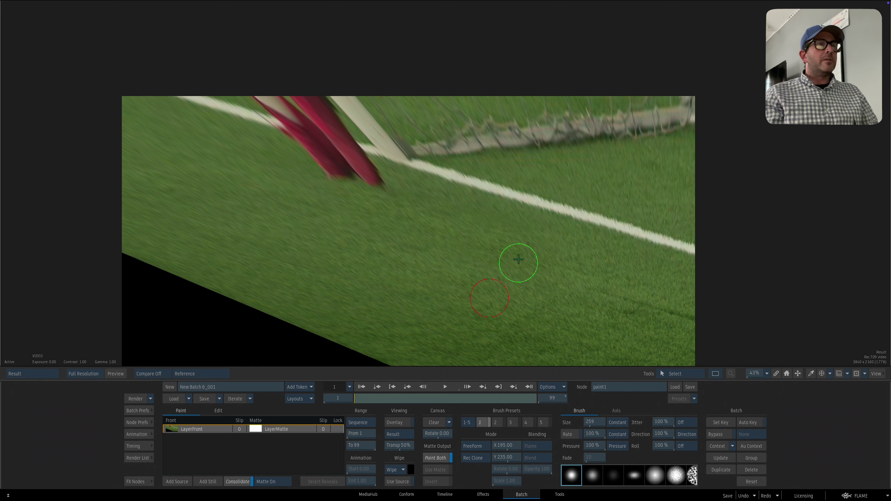
Clone clean grass over the remaining marks below the white line at frame 64
{"action": "left_click_drag", "start_coordinate": [420, 397], "coordinate": [470, 398]}
{"action": "left_click_drag", "start_coordinate": [256, 155], "coordinate": [304, 181]}
{"action": "mouse_move", "coordinate": [383, 193]}
{"action": "left_mouse_down"}
{"action": "mouse_move", "coordinate": [352, 181]}
{"action": "mouse_move", "coordinate": [394, 213]}
{"action": "mouse_move", "coordinate": [418, 205]}
{"action": "left_mouse_up"}
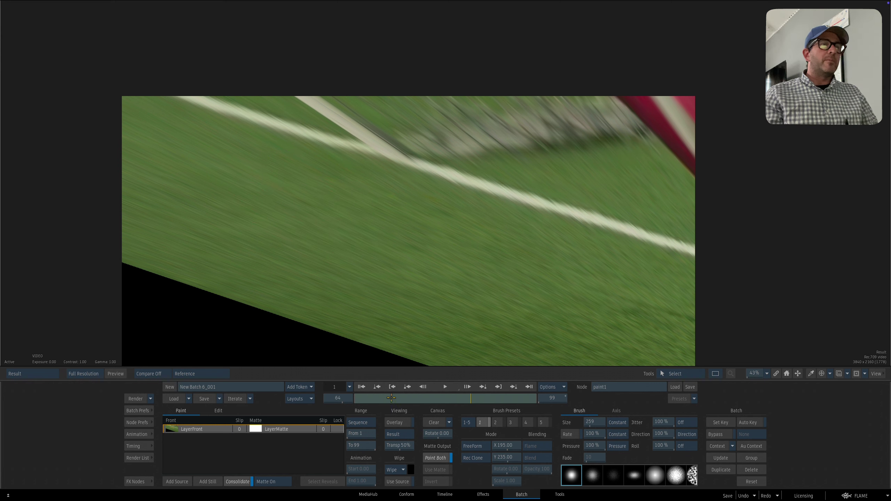
Review the cone removal across the sequence, stop on the last frame, and return to the batch schematic
{"action": "left_click_drag", "start_coordinate": [523, 401], "coordinate": [537, 403]}
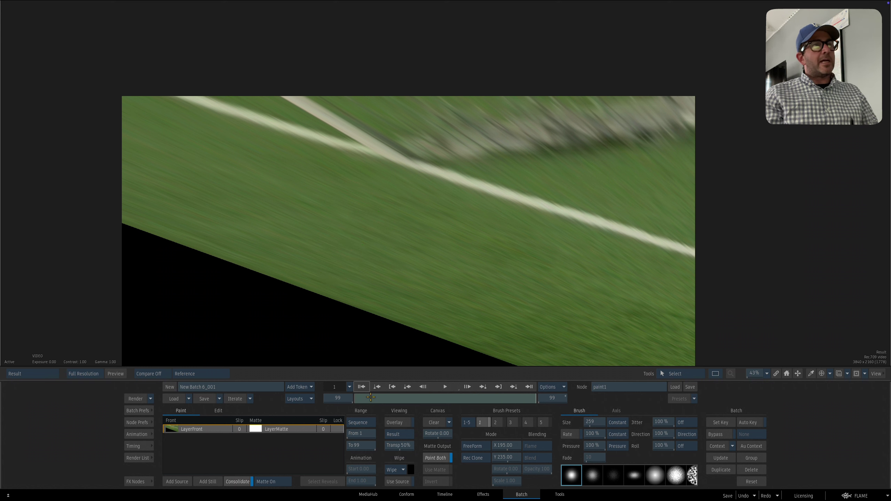
{"action": "left_click", "coordinate": [361, 387]}
{"action": "mouse_move", "coordinate": [413, 397]}
{"action": "left_mouse_down"}
{"action": "mouse_move", "coordinate": [433, 395]}
{"action": "mouse_move", "coordinate": [419, 397]}
{"action": "left_mouse_up"}
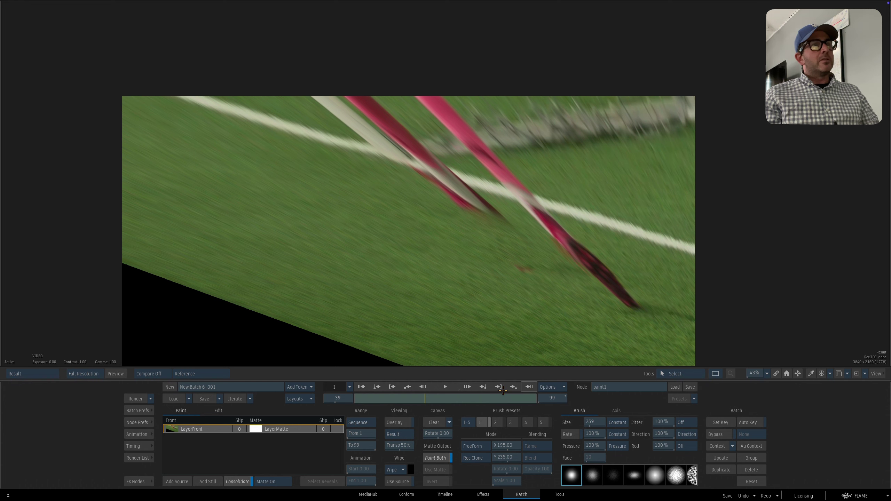
{"action": "left_click", "coordinate": [529, 387]}
{"action": "key", "text": "Escape"}
Duplicate action1 together with its whole input branch and place the copy beyond paint1
{"action": "left_click_drag", "start_coordinate": [462, 259], "coordinate": [350, 261]}
{"action": "mouse_move", "coordinate": [446, 189]}
{"action": "left_mouse_down"}
{"action": "mouse_move", "coordinate": [440, 183]}
{"action": "mouse_move", "coordinate": [481, 131]}
{"action": "left_mouse_up"}
{"action": "left_click_drag", "start_coordinate": [356, 161], "coordinate": [336, 170]}
{"action": "right_click", "coordinate": [336, 170]}
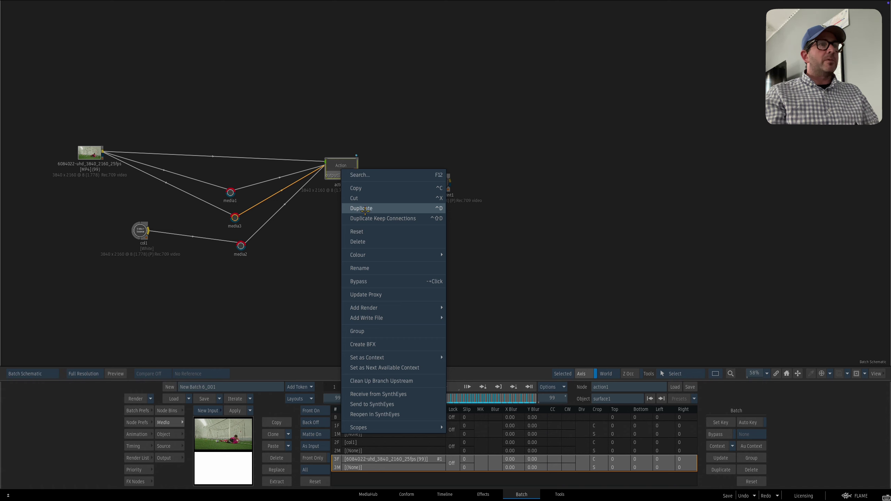
{"action": "left_click", "coordinate": [364, 209]}
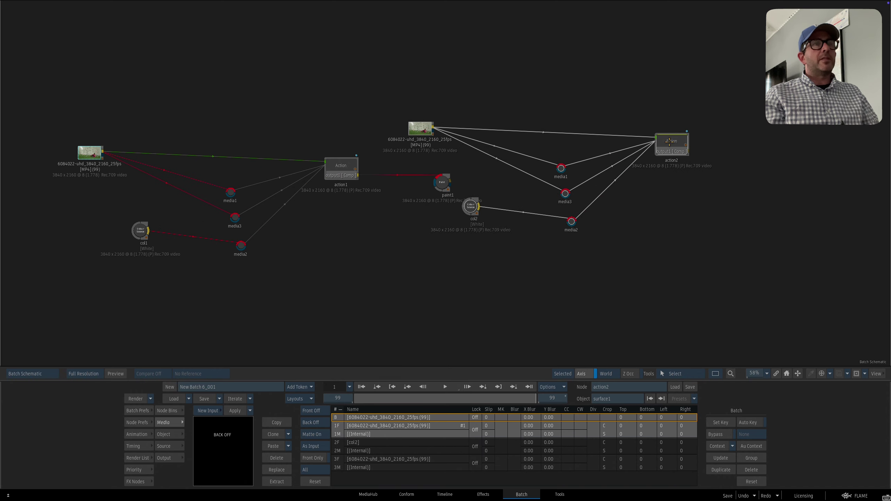
{"action": "left_click", "coordinate": [666, 141]}
Connect paint1's result and matte outputs to action2's media3 input in place of the source clip
{"action": "left_click_drag", "start_coordinate": [486, 194], "coordinate": [459, 192]}
{"action": "left_click_drag", "start_coordinate": [460, 192], "coordinate": [483, 193], "text": "ctrl"}
{"action": "left_click_drag", "start_coordinate": [407, 179], "coordinate": [408, 175]}
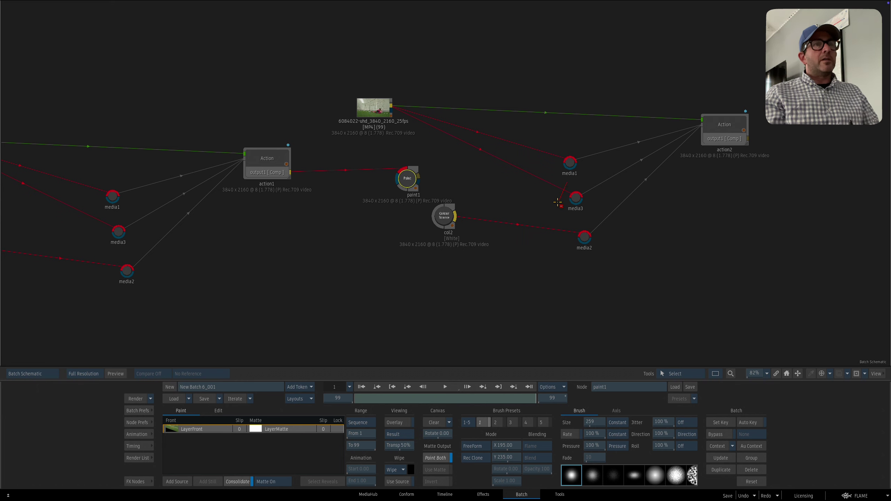
{"action": "mouse_move", "coordinate": [576, 198]}
{"action": "left_mouse_down"}
{"action": "mouse_move", "coordinate": [509, 171]}
{"action": "mouse_move", "coordinate": [448, 181]}
{"action": "mouse_move", "coordinate": [432, 175]}
{"action": "mouse_move", "coordinate": [452, 174]}
{"action": "mouse_move", "coordinate": [424, 175]}
{"action": "mouse_move", "coordinate": [559, 184]}
{"action": "left_mouse_up"}
{"action": "left_click_drag", "start_coordinate": [407, 178], "coordinate": [403, 180]}
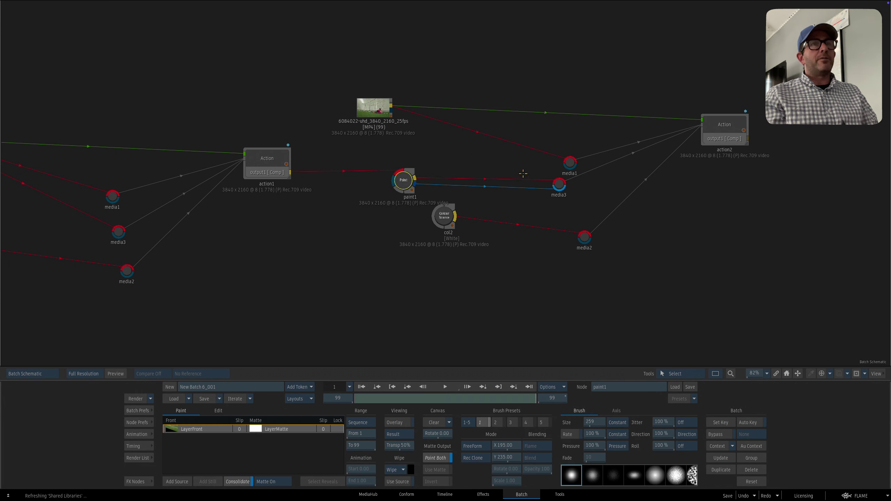
Insert a Matte Edge node on the matte connection between paint1 and media3 and view its output matte
{"action": "left_click", "coordinate": [147, 478]}
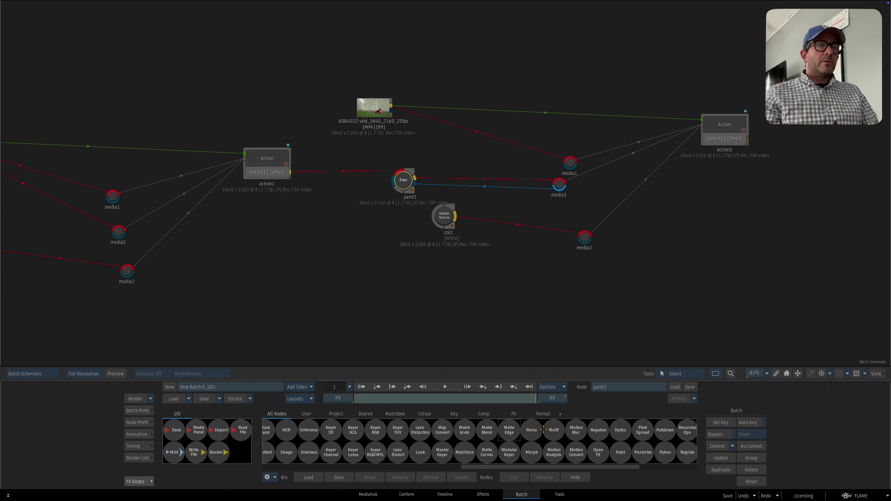
{"action": "mouse_move", "coordinate": [509, 428]}
{"action": "left_mouse_down"}
{"action": "mouse_move", "coordinate": [501, 189]}
{"action": "mouse_move", "coordinate": [506, 223]}
{"action": "left_mouse_up"}
{"action": "key", "text": "F4"}
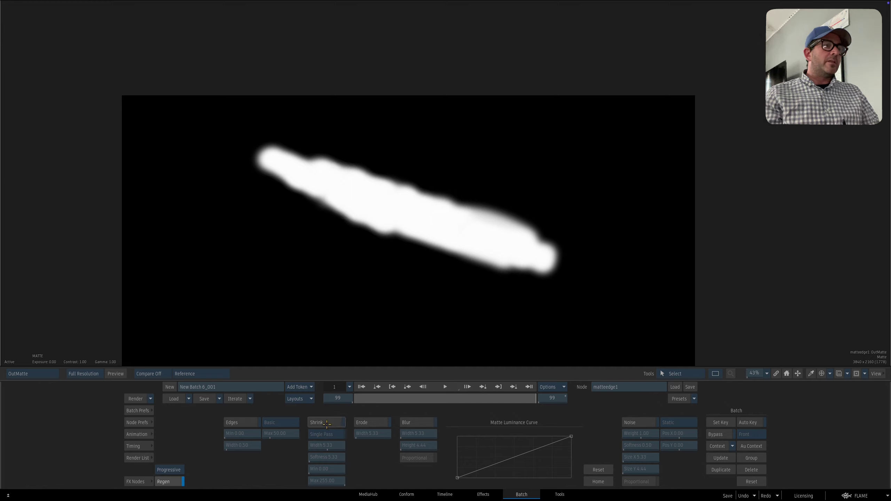
Expand the painted matte using an Iterative Shrink with a width of -2
{"action": "left_click", "coordinate": [322, 434]}
{"action": "left_click", "coordinate": [328, 445]}
{"action": "type", "text": "-2"}
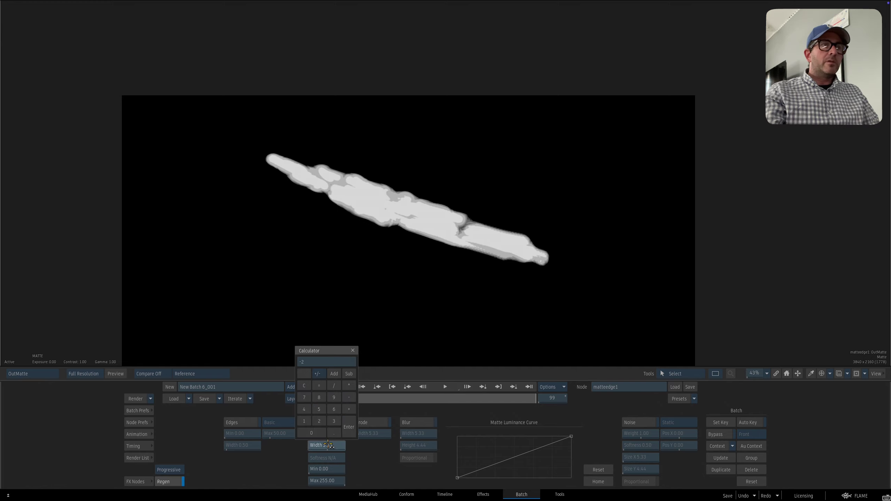
{"action": "key", "text": "Return"}
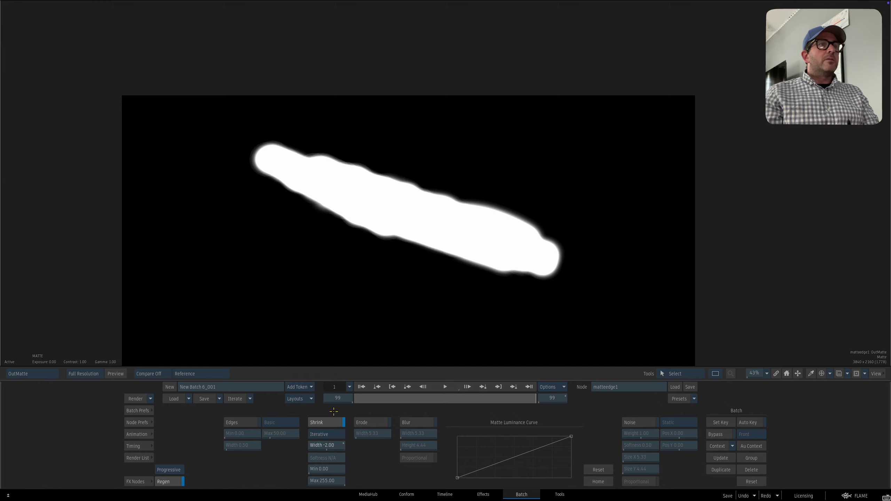
{"action": "key", "text": "F4"}
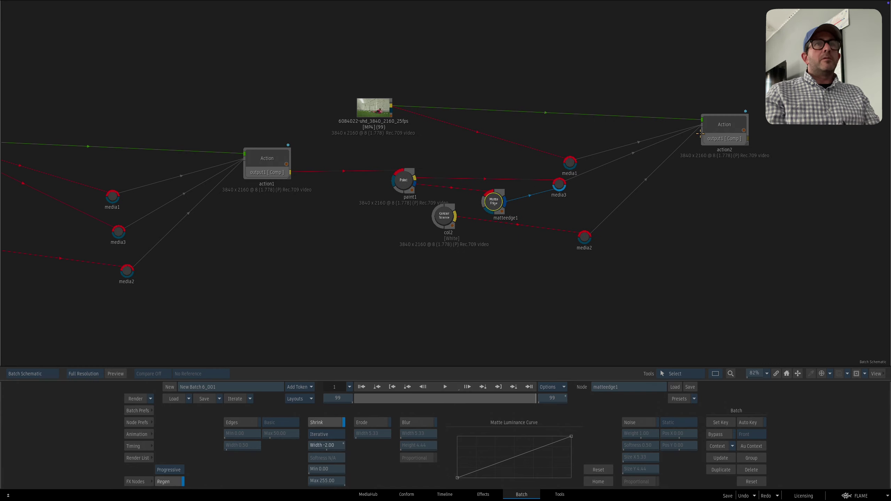
Open action2, select its top camera, and set the result camera to Default
{"action": "double_click", "coordinate": [698, 133]}
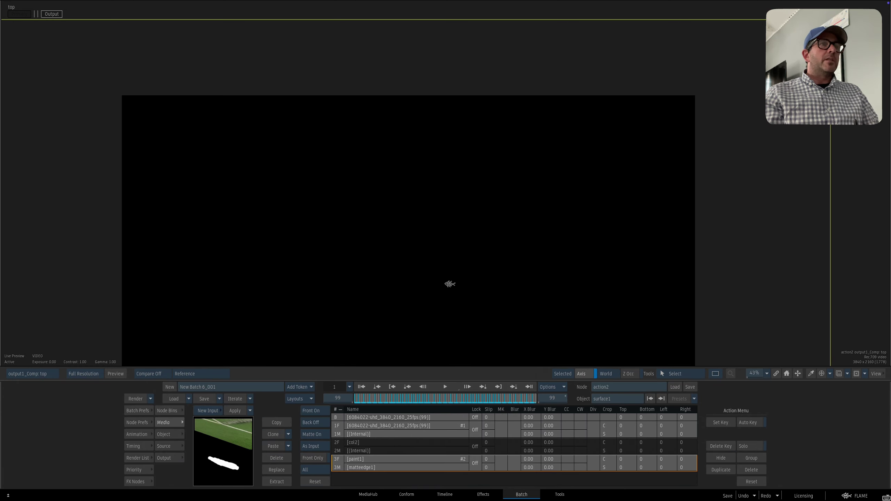
{"action": "key", "text": "F4"}
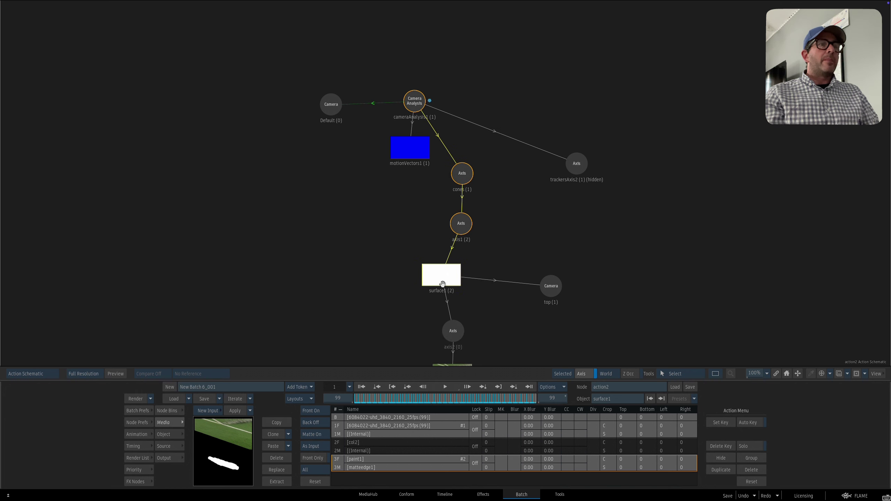
{"action": "left_click_drag", "start_coordinate": [535, 209], "coordinate": [517, 210]}
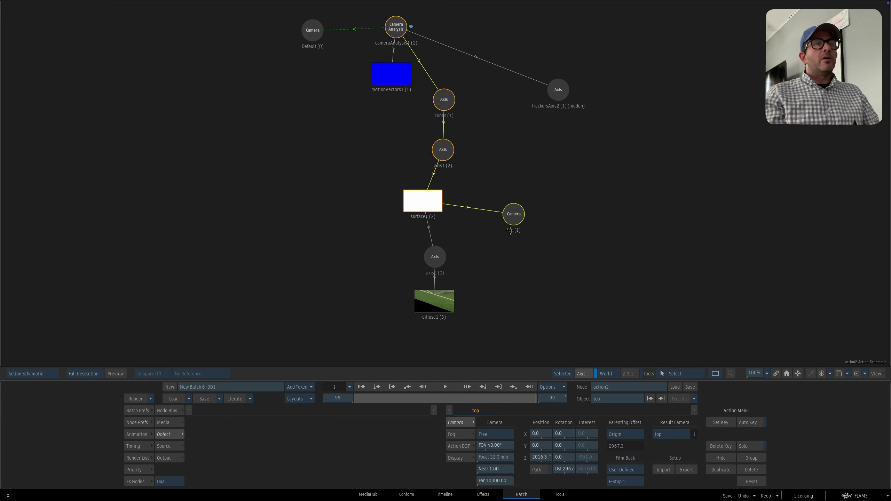
{"action": "left_click_drag", "start_coordinate": [511, 214], "coordinate": [510, 216]}
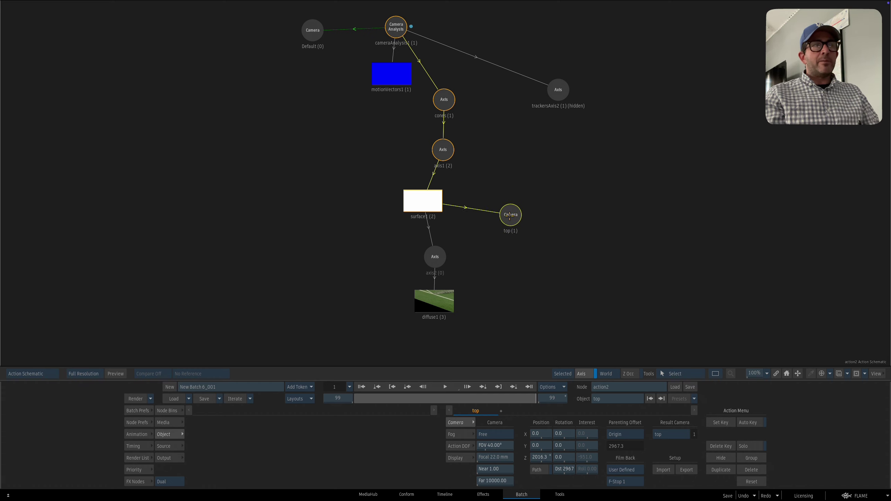
{"action": "left_click", "coordinate": [674, 439]}
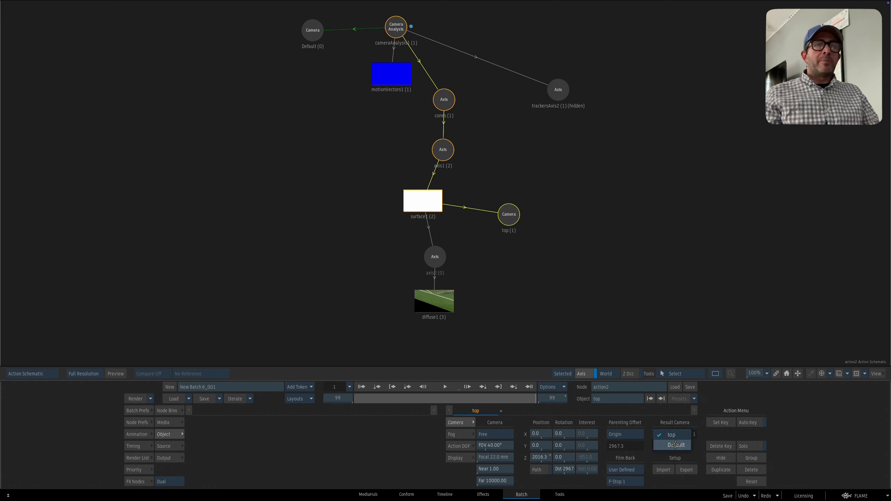
{"action": "left_click", "coordinate": [674, 445]}
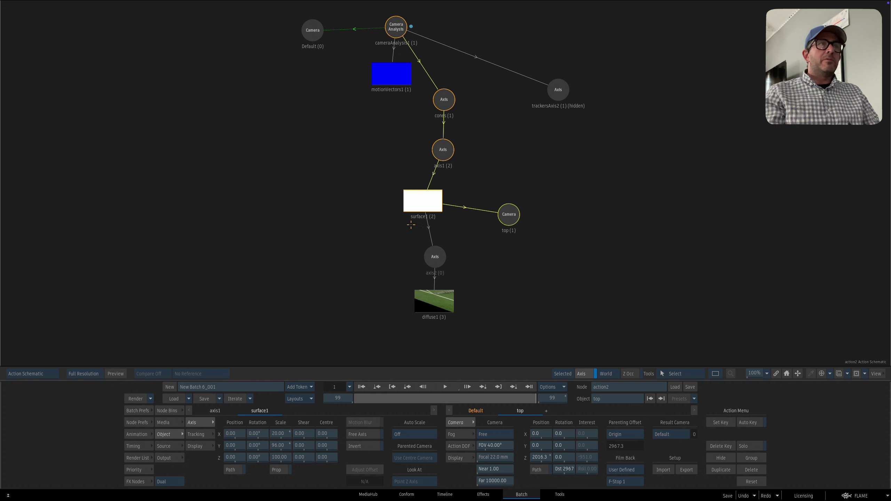
Set the projection camera of action2's diffuse1 texture to top
{"action": "left_click_drag", "start_coordinate": [312, 33], "coordinate": [308, 35]}
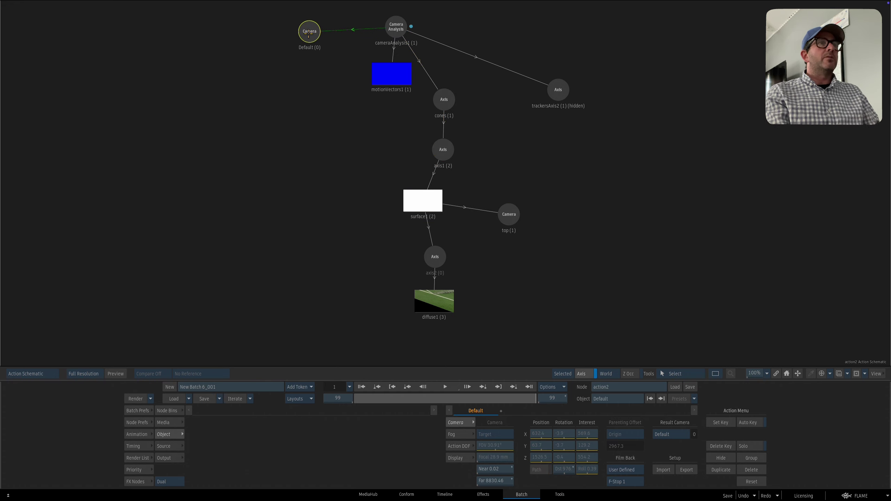
{"action": "left_click", "coordinate": [438, 310]}
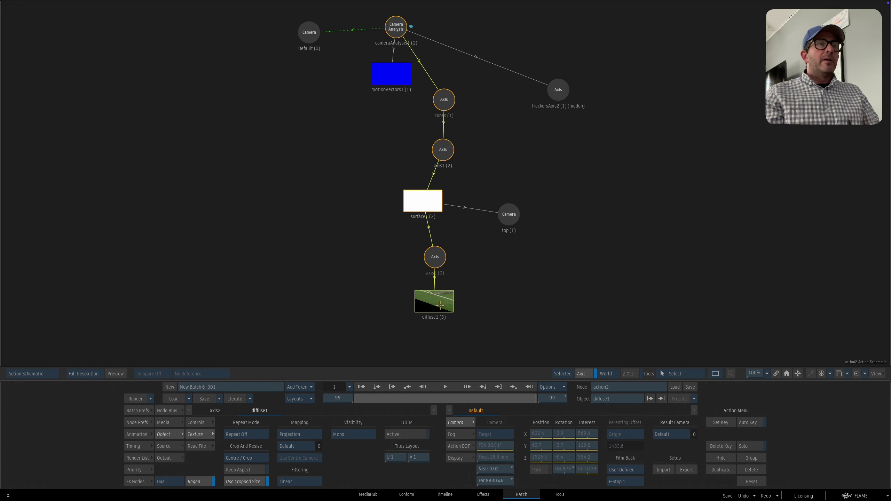
{"action": "left_click", "coordinate": [300, 446]}
{"action": "left_click", "coordinate": [289, 442]}
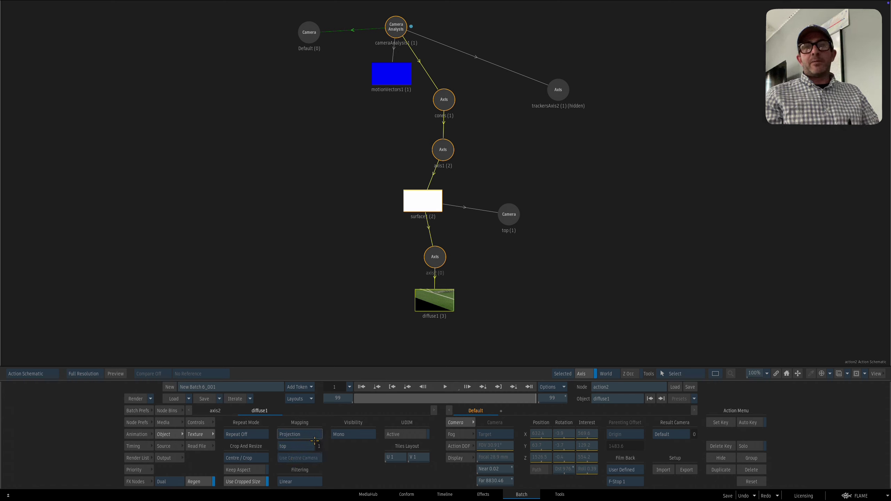